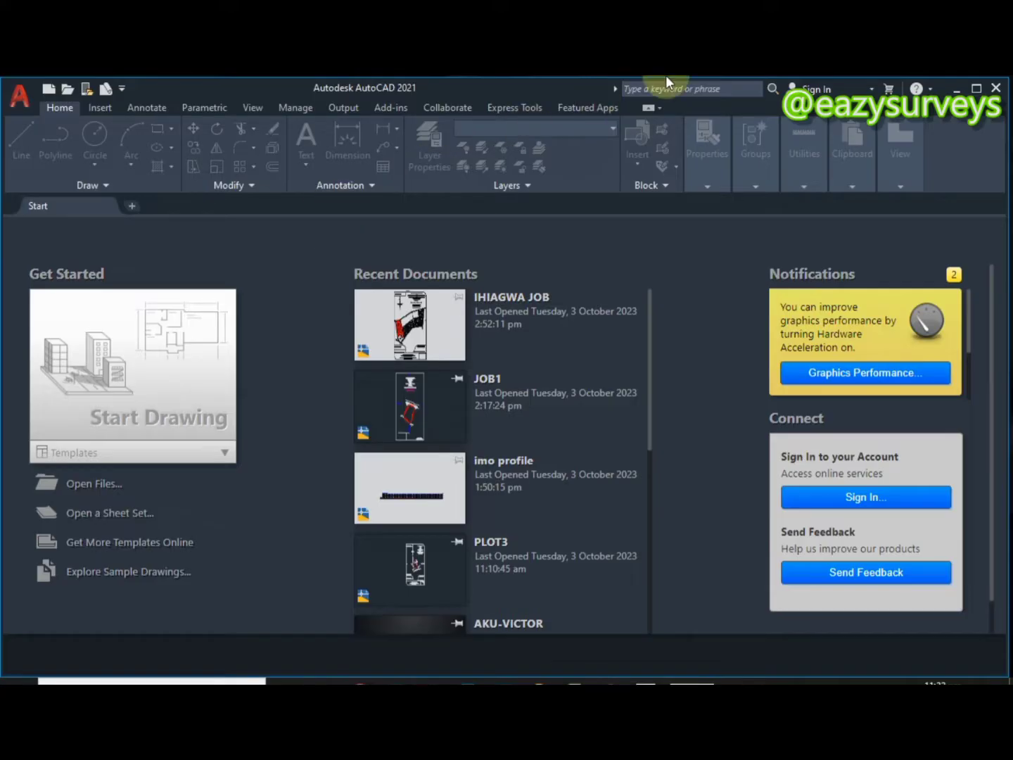
Start a new blank Drawing1 in AutoCAD and turn the background grid off
click(957, 91)
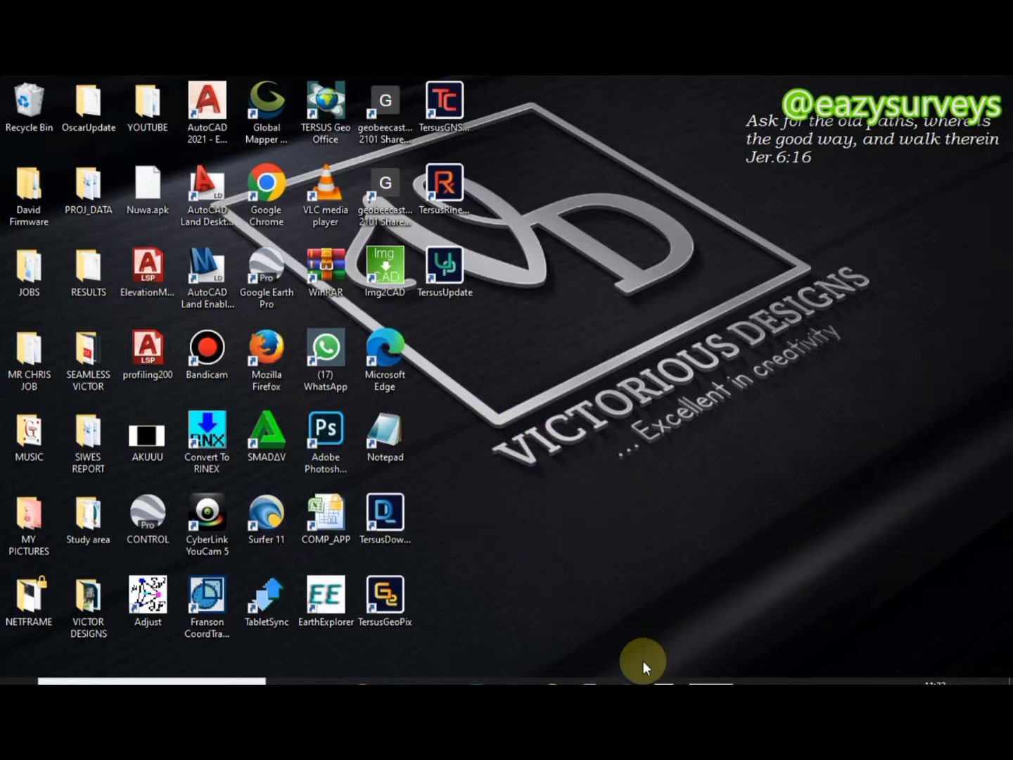
click(664, 681)
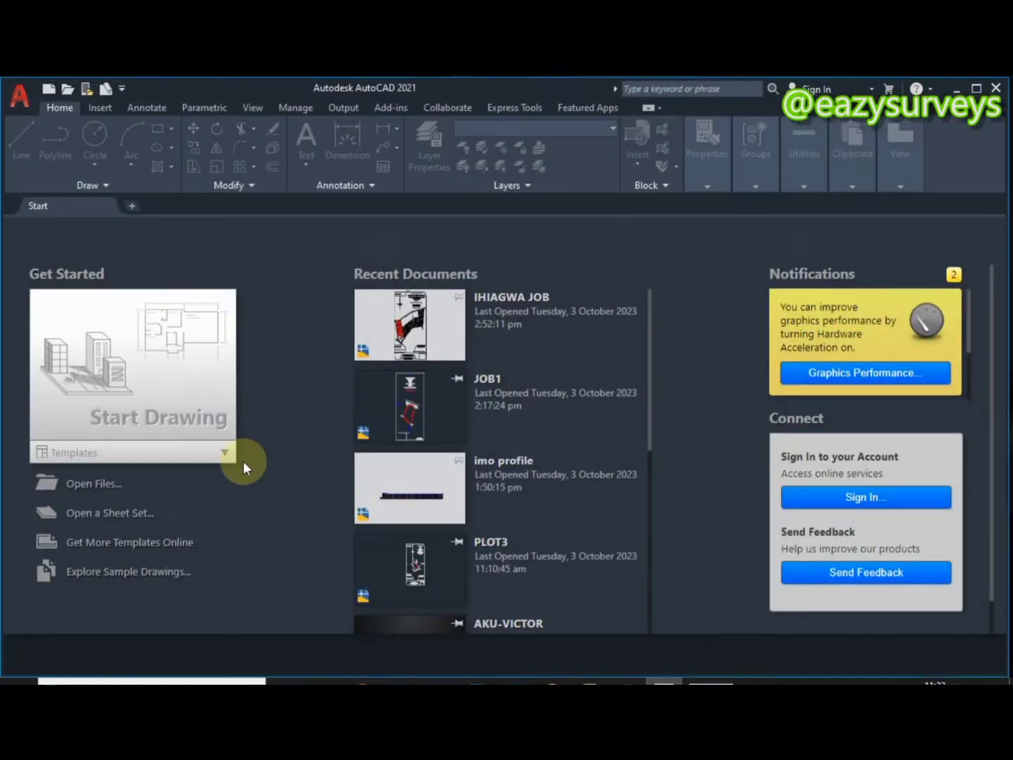
click(164, 391)
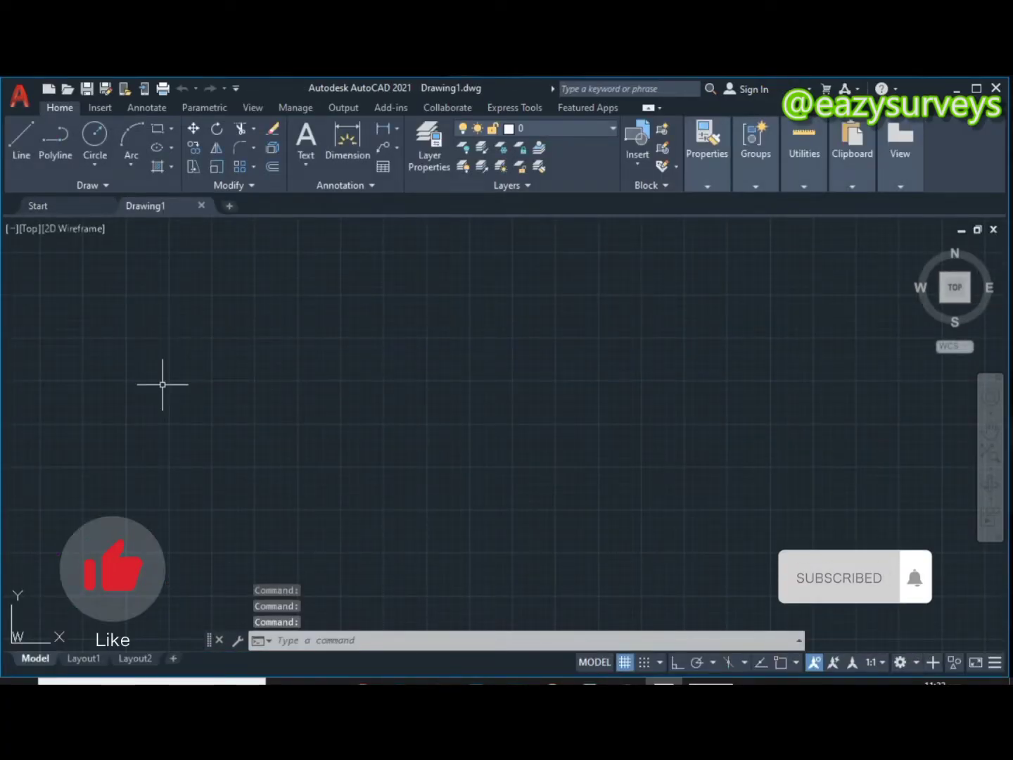
click(623, 662)
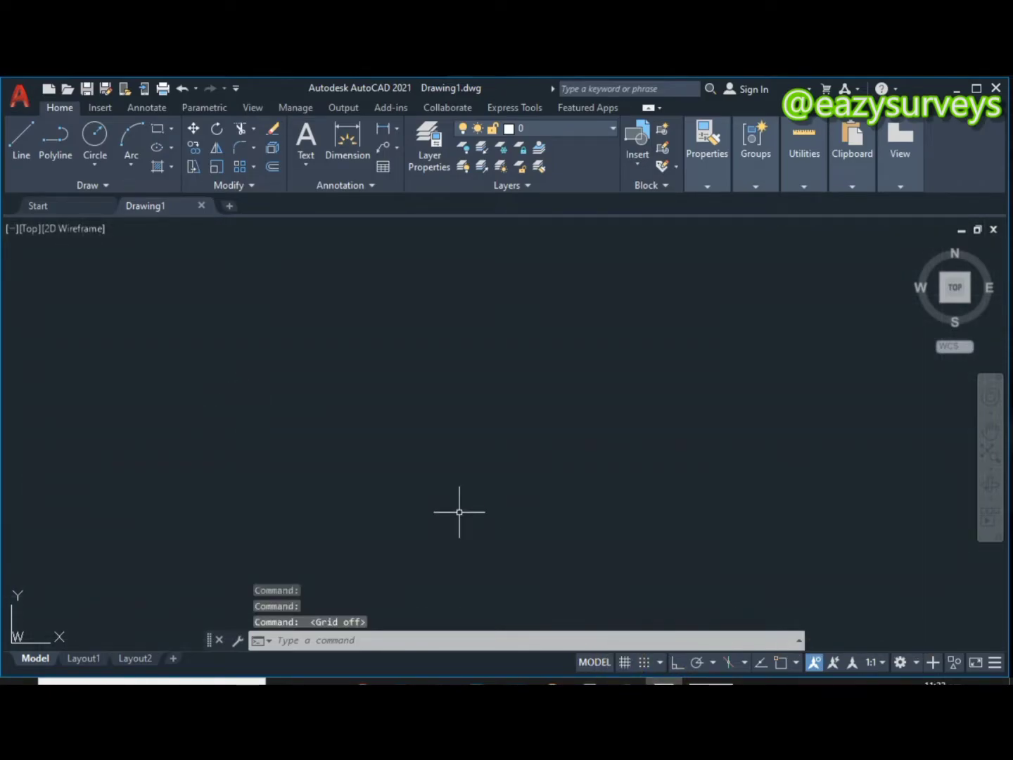
click(591, 681)
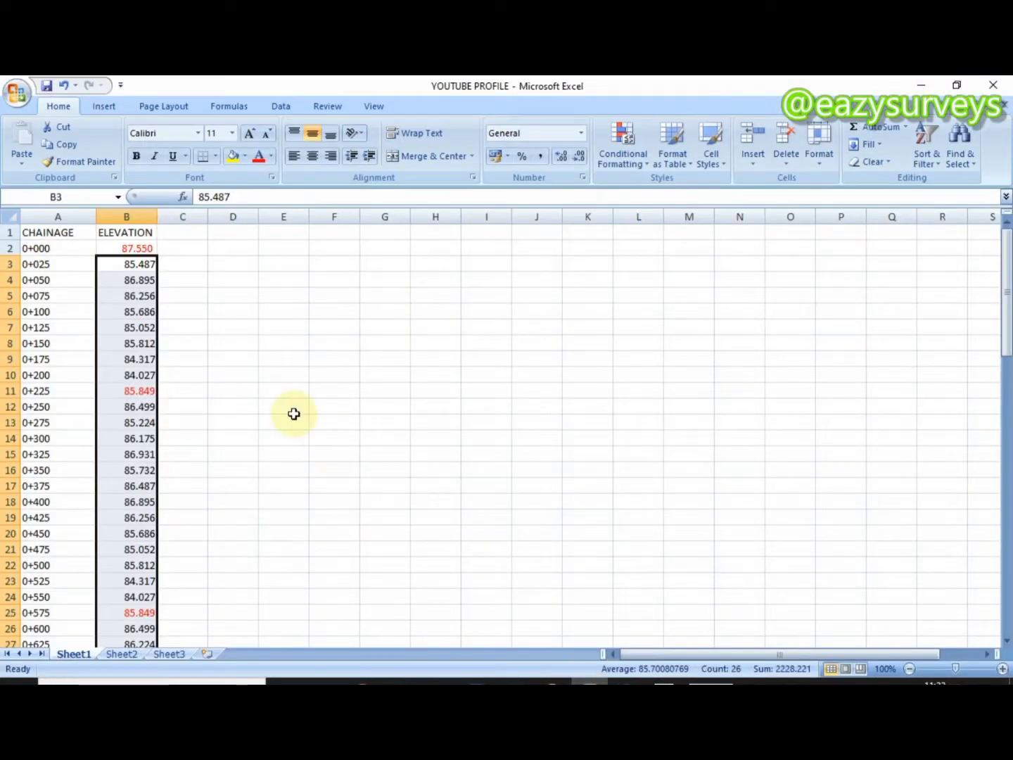
Review the CHAINAGE and ELEVATION columns in Excel, then minimize the workbook to return to AutoCAD
click(248, 293)
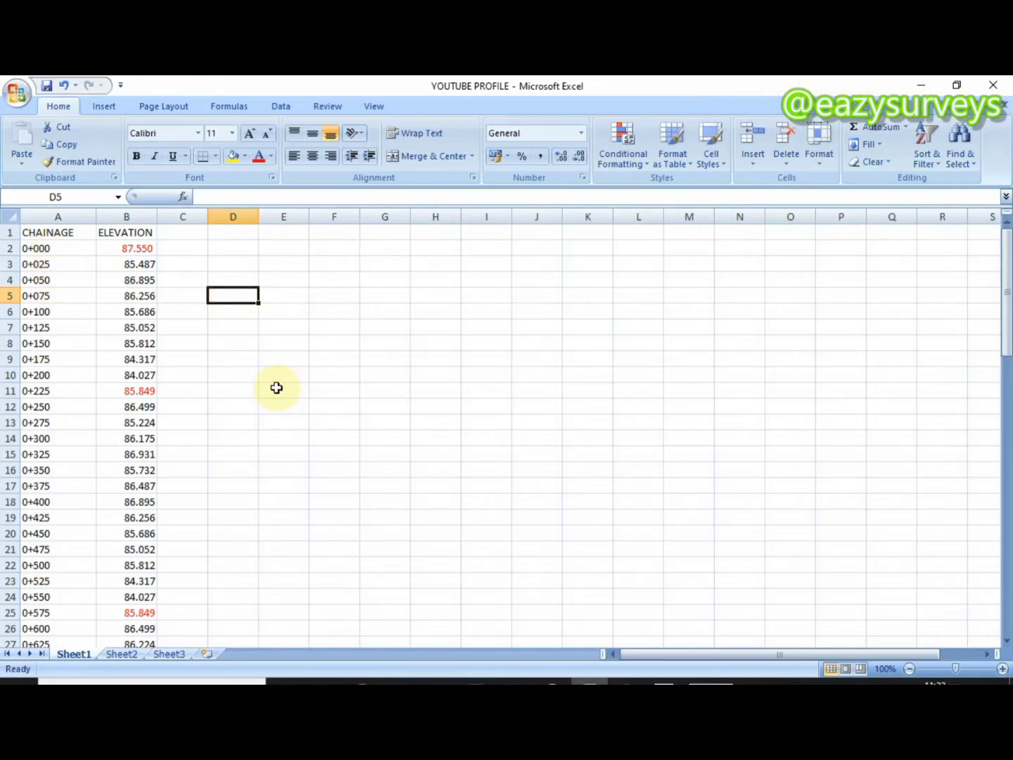
click(911, 84)
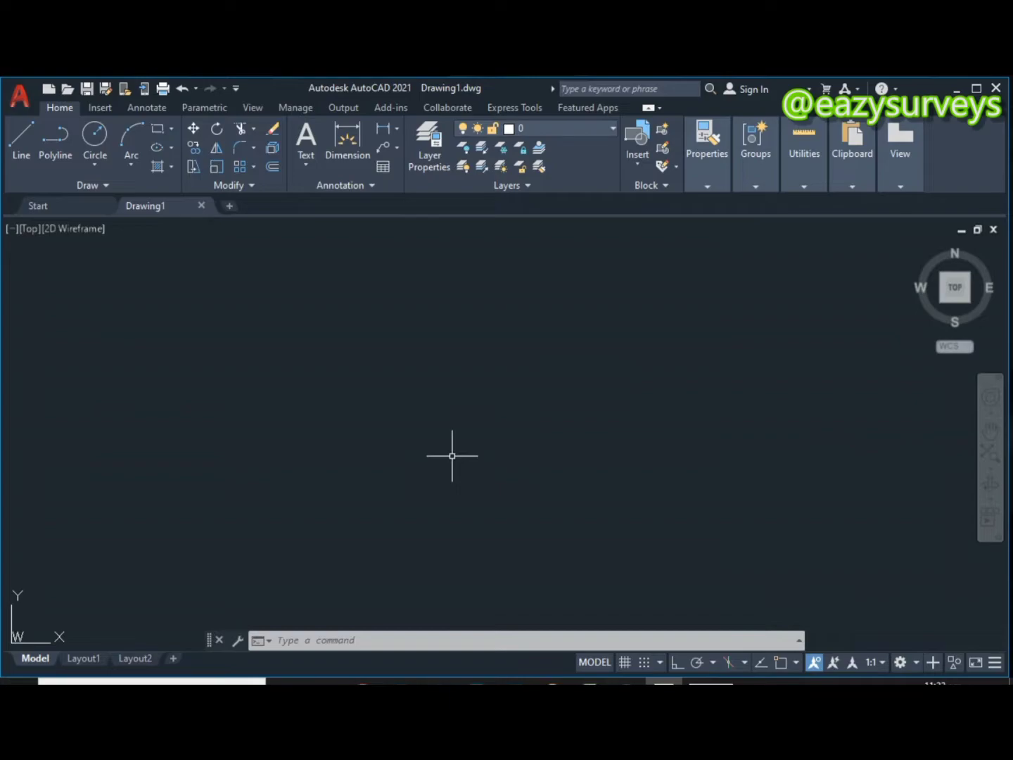
Set units to 0.000 length precision, Meters insertion scale, and Deg/Min/Sec angles at 0d00'
text(UN)
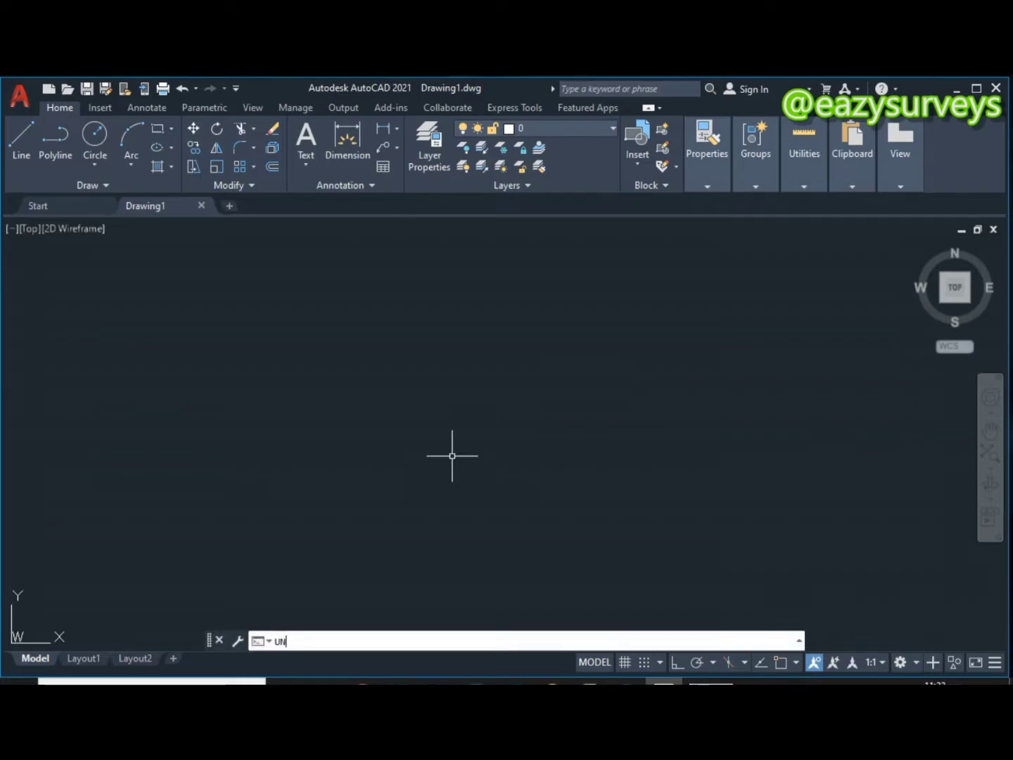
key(Return)
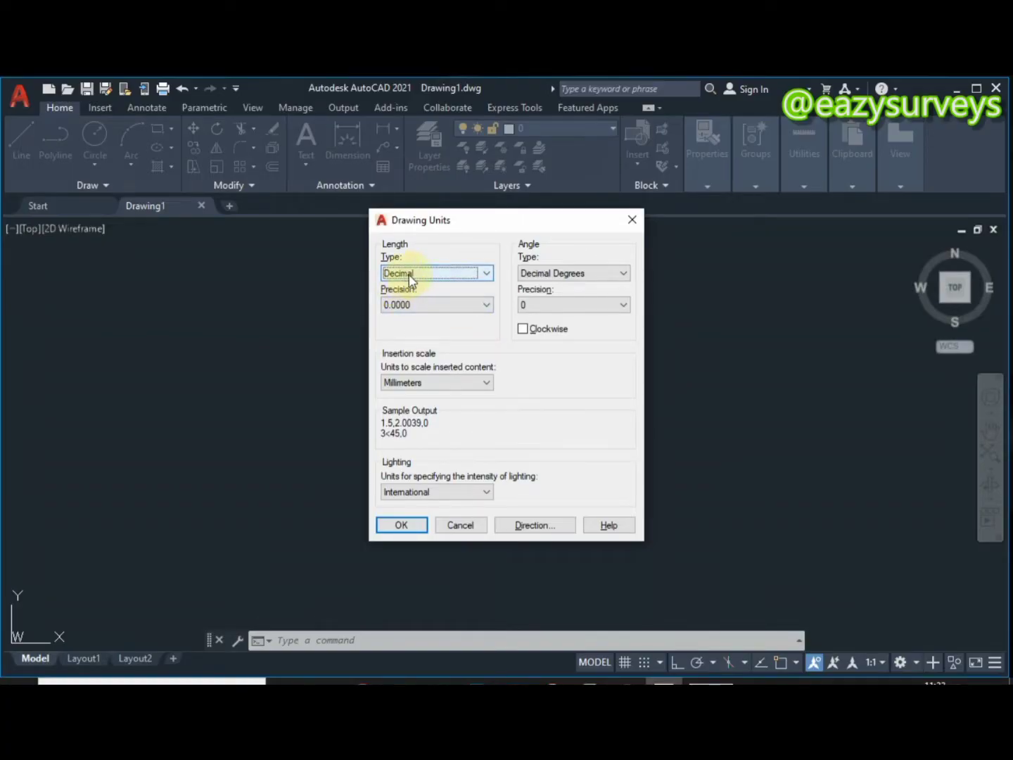
click(476, 308)
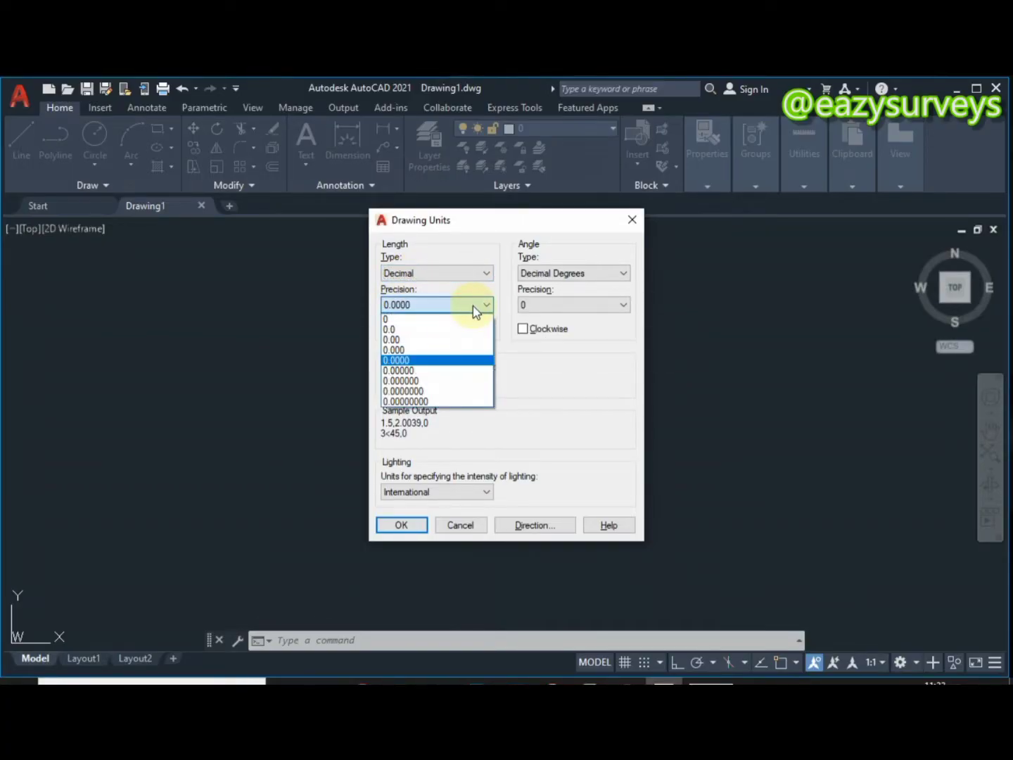
click(415, 350)
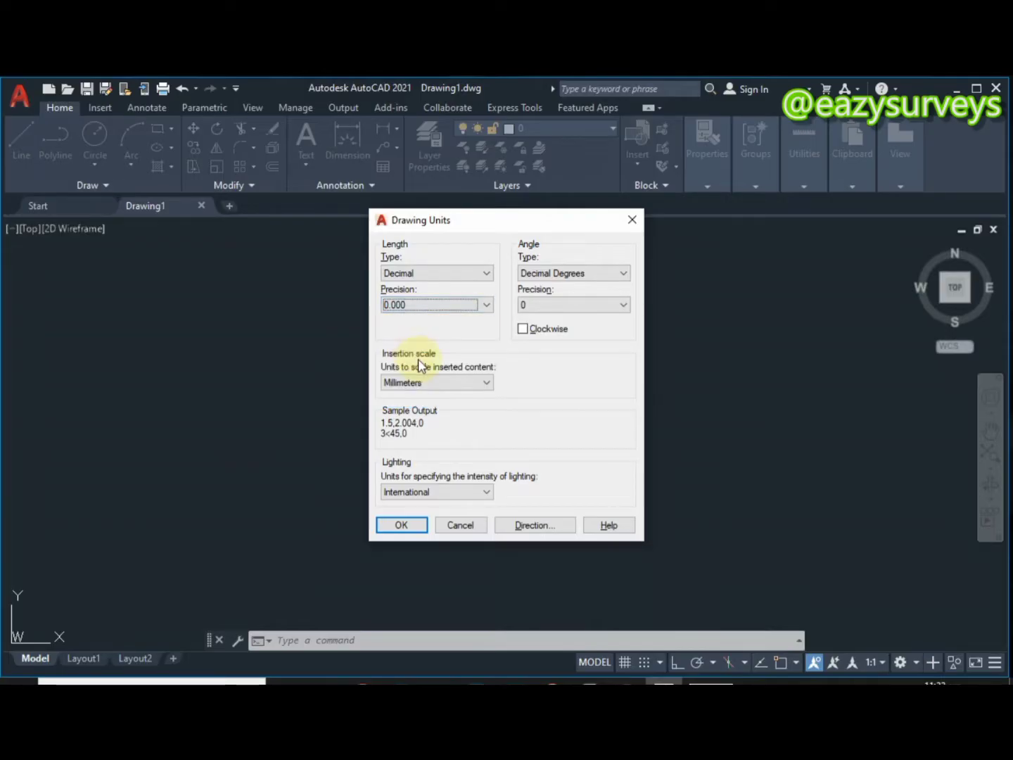
click(431, 384)
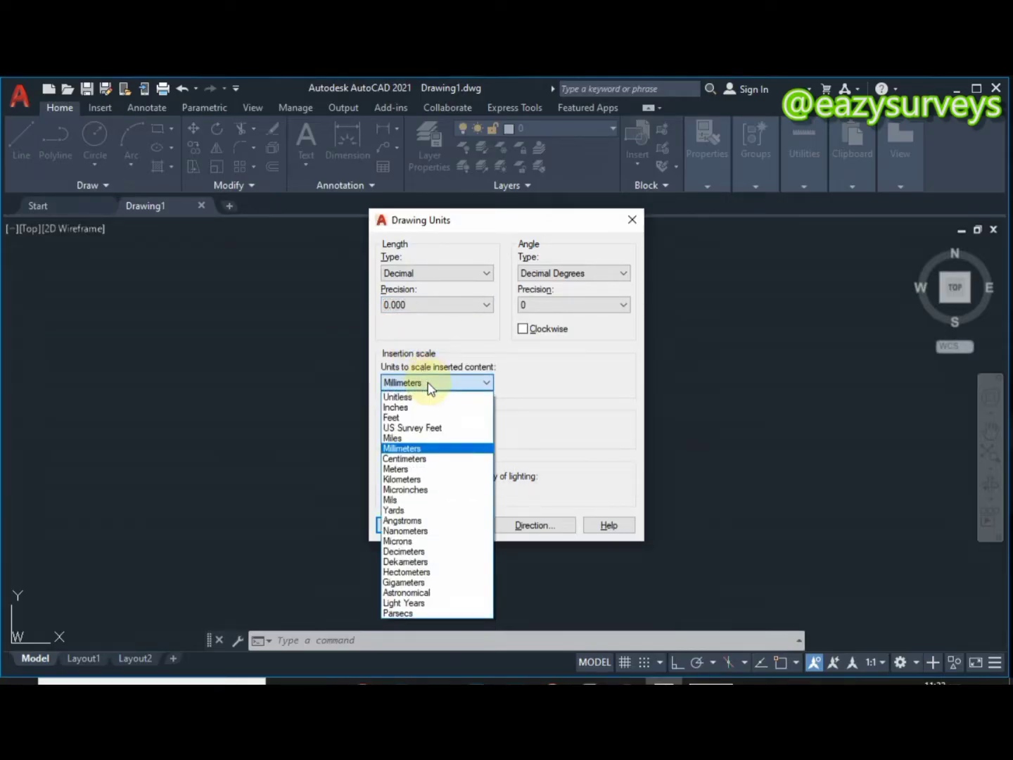
click(412, 470)
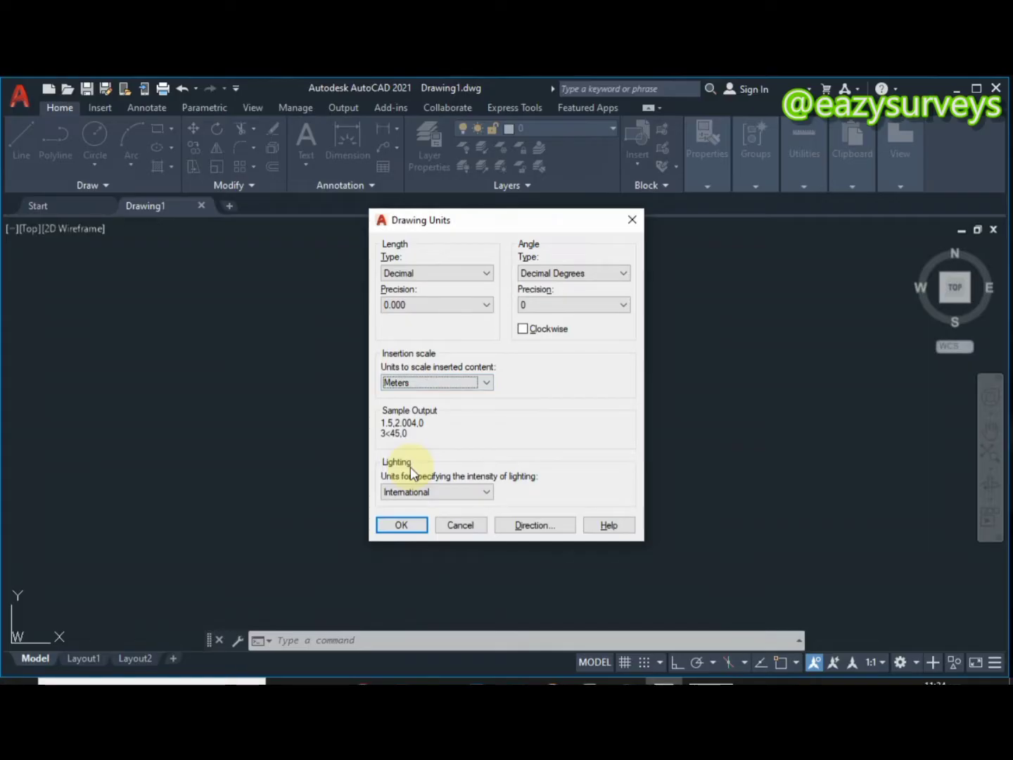
click(567, 276)
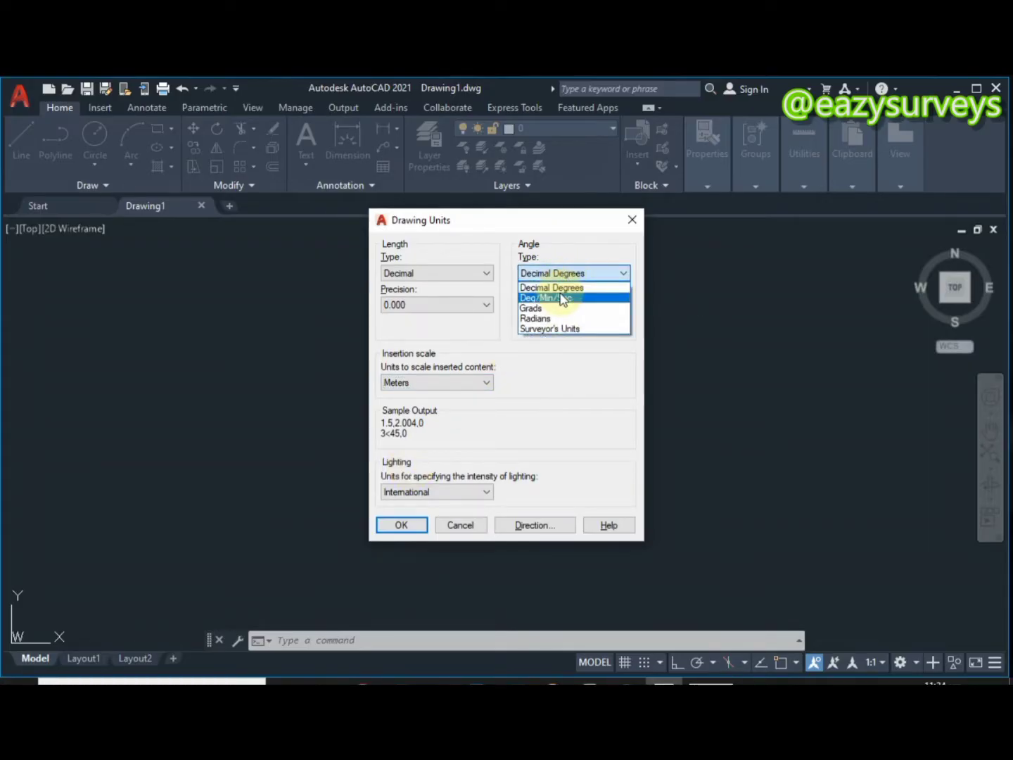
click(561, 296)
click(561, 308)
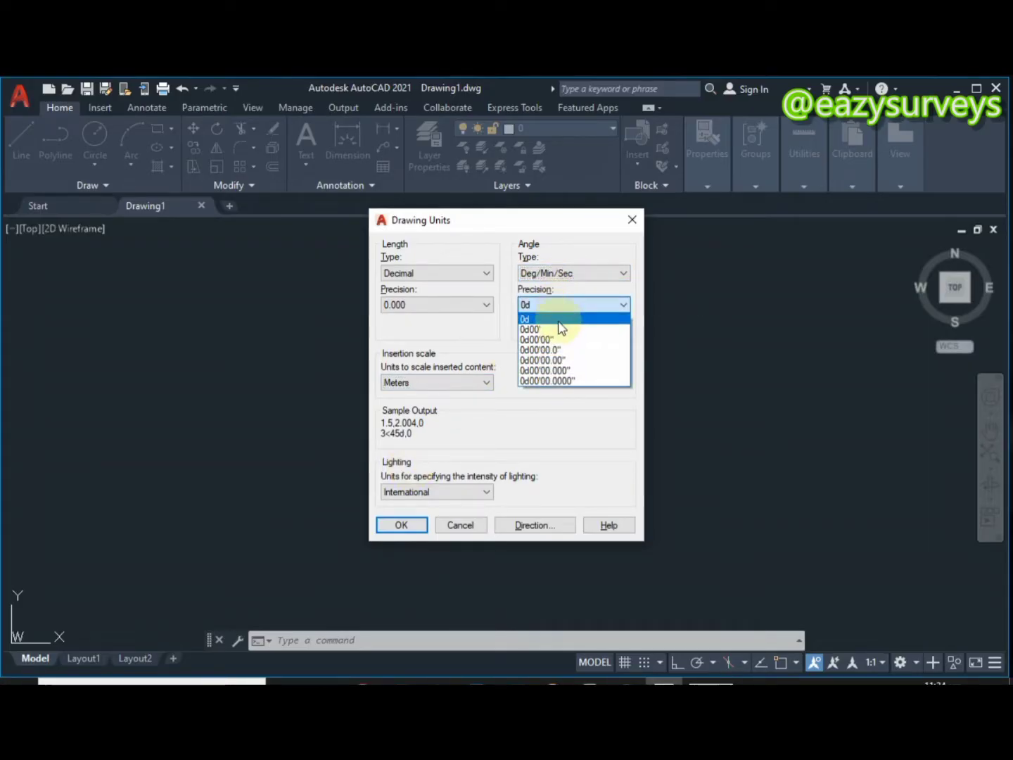
click(561, 331)
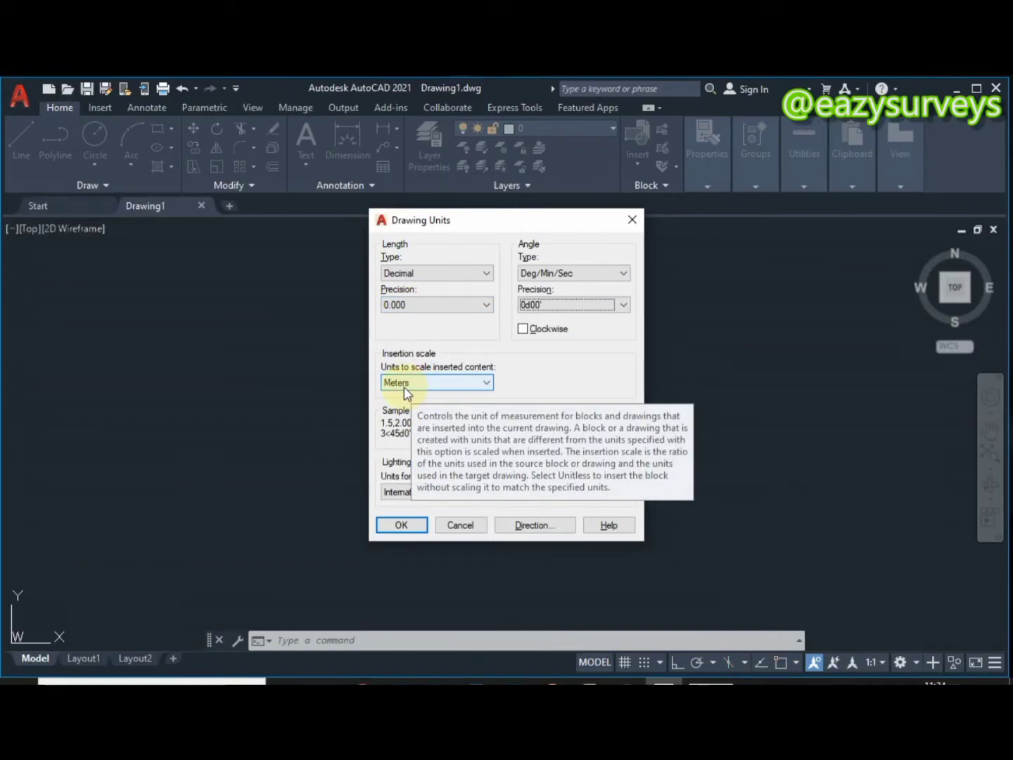
click(409, 526)
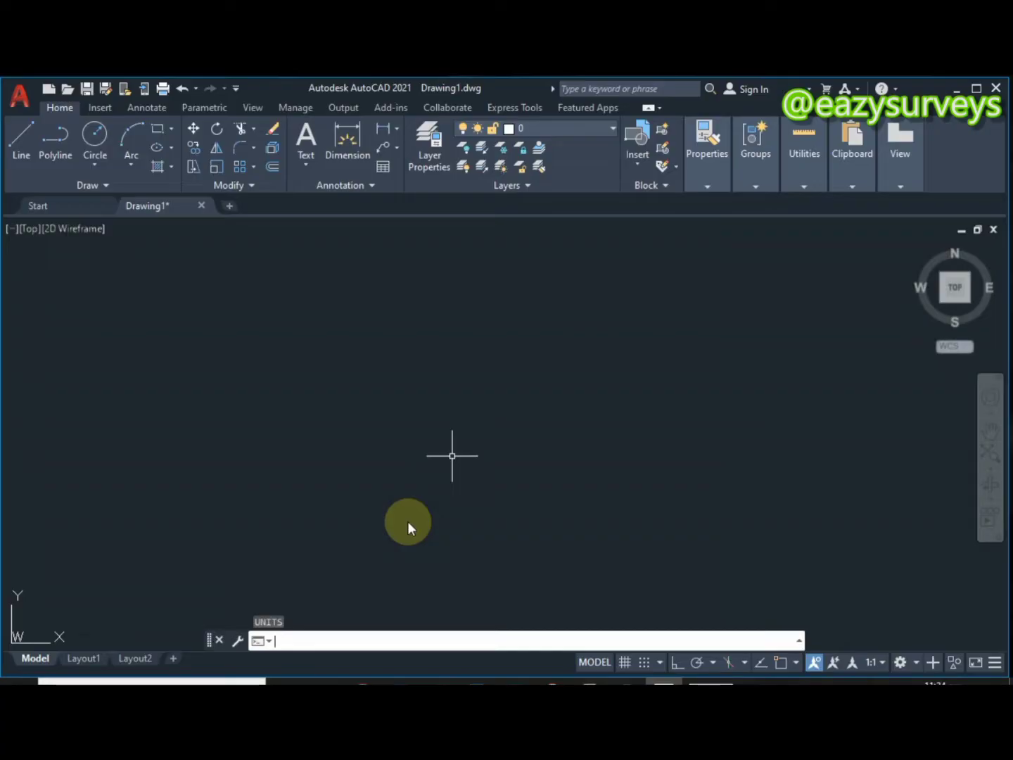
Load the profiling200 routine from the Desktop through APPLOAD, then close the loader
click(302, 642)
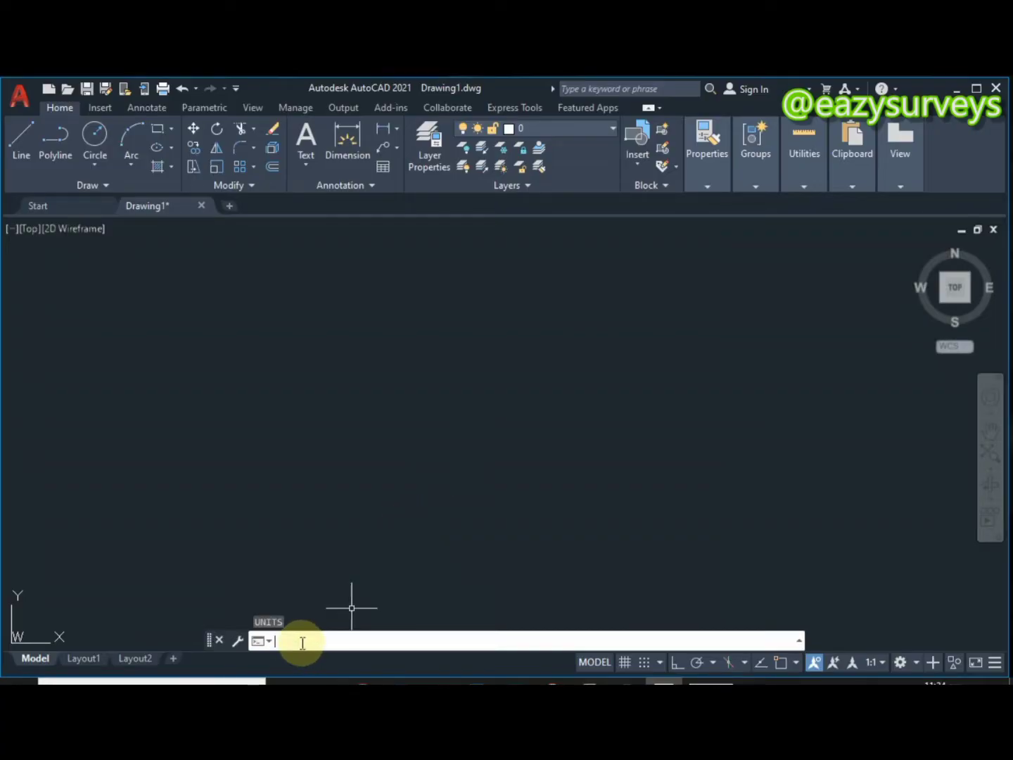
text(A)
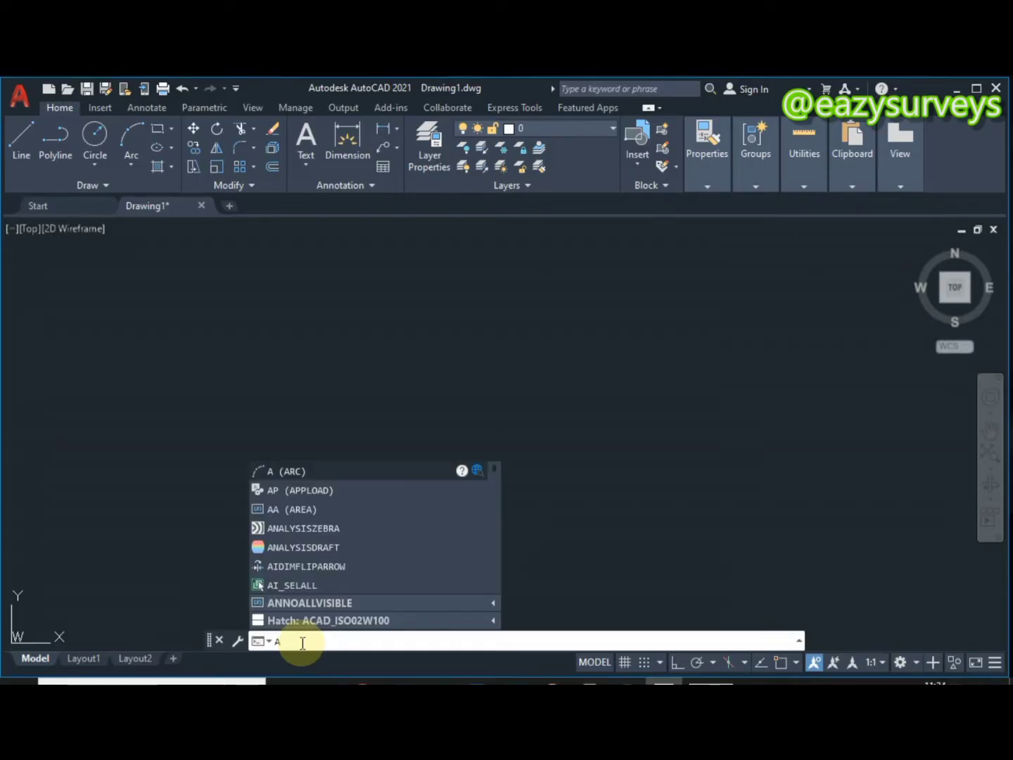
text(PPLOAD)
key(Return)
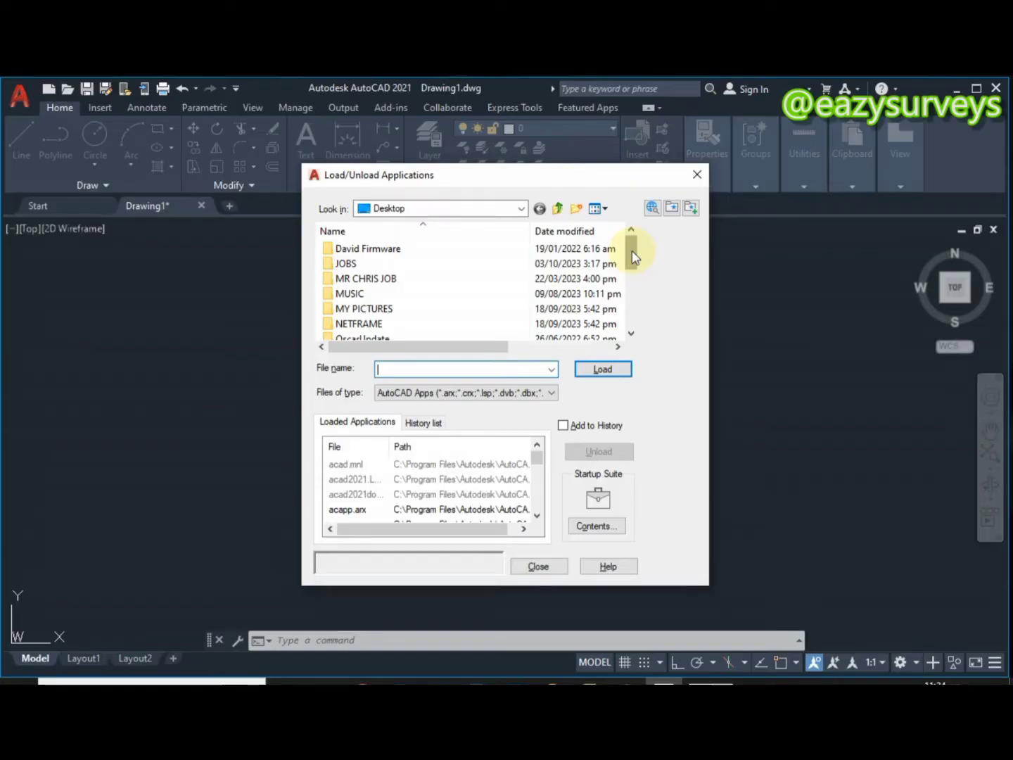
drag(631, 255, 632, 320)
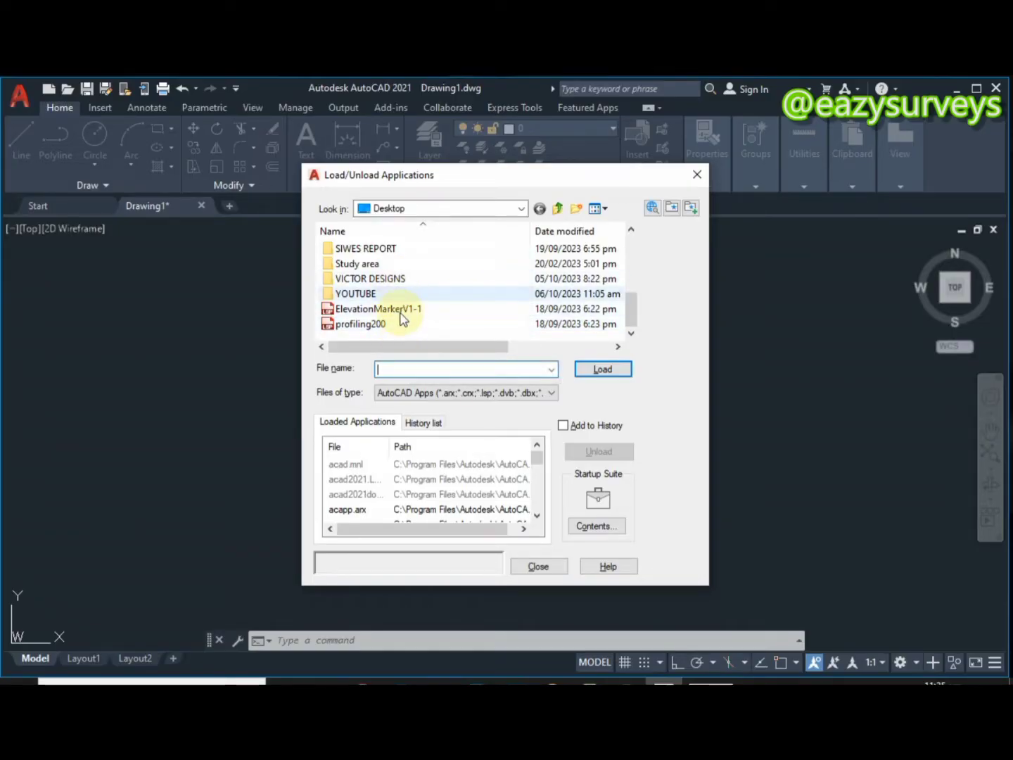
click(522, 212)
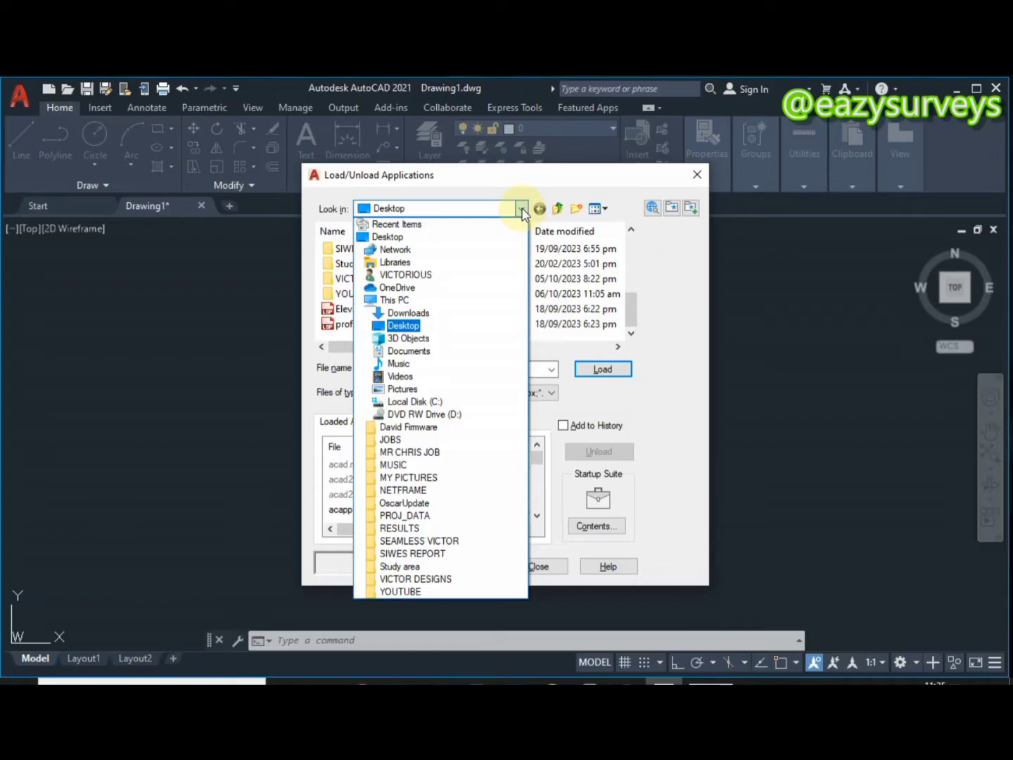
click(522, 211)
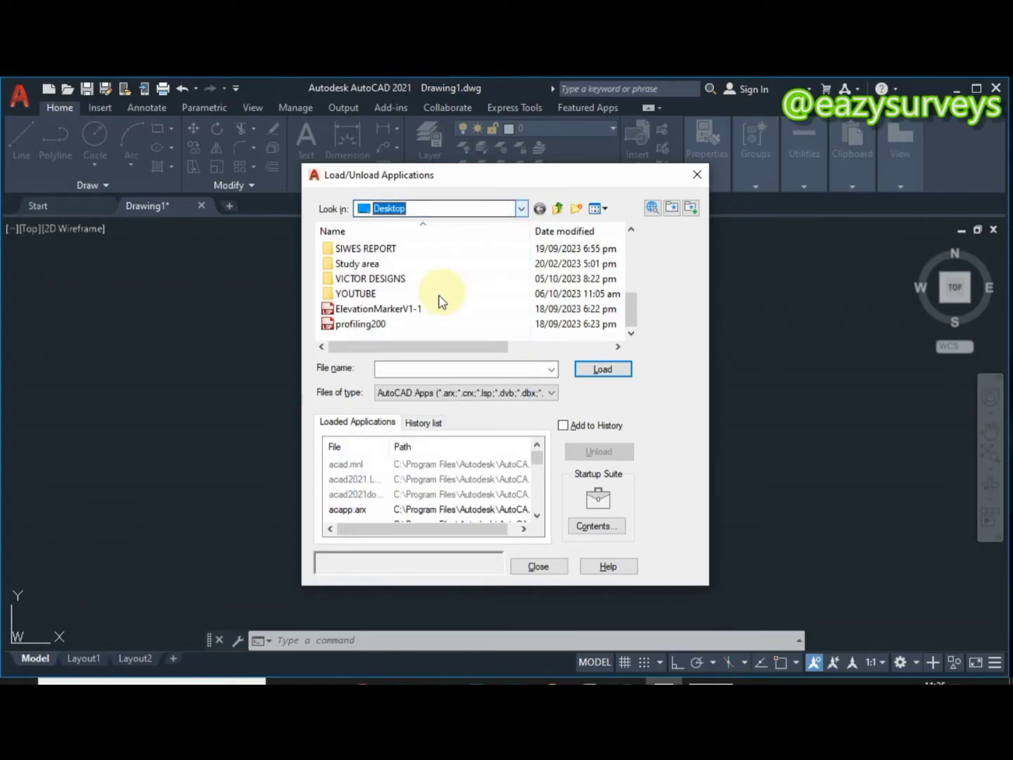
click(395, 322)
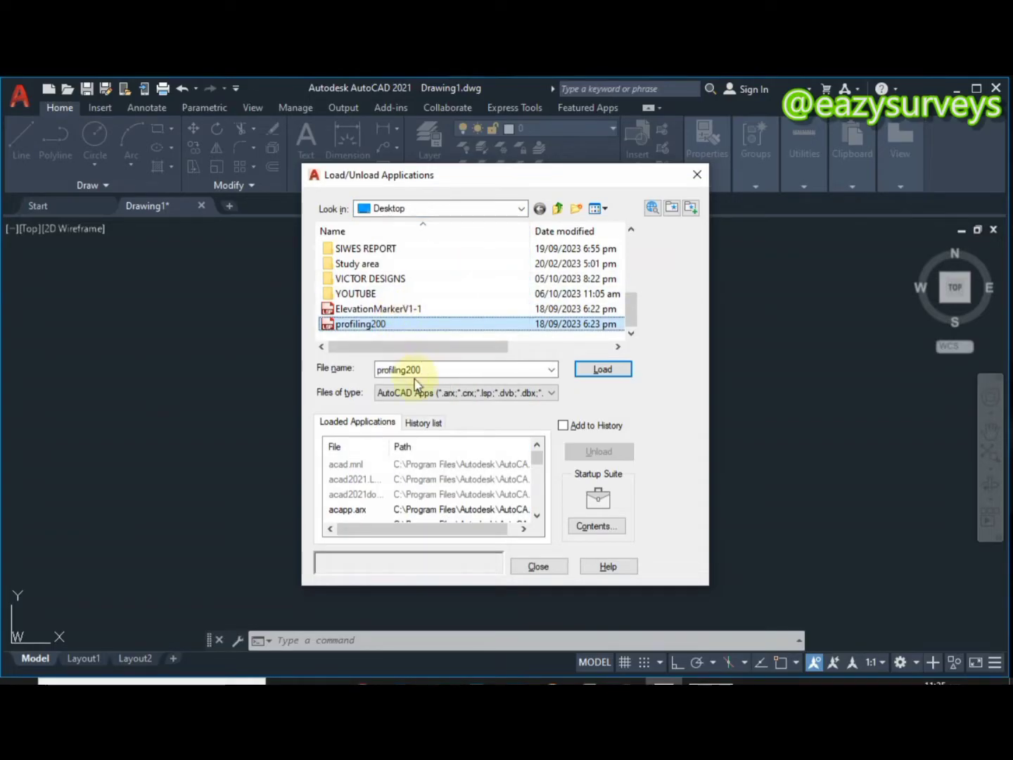
click(599, 370)
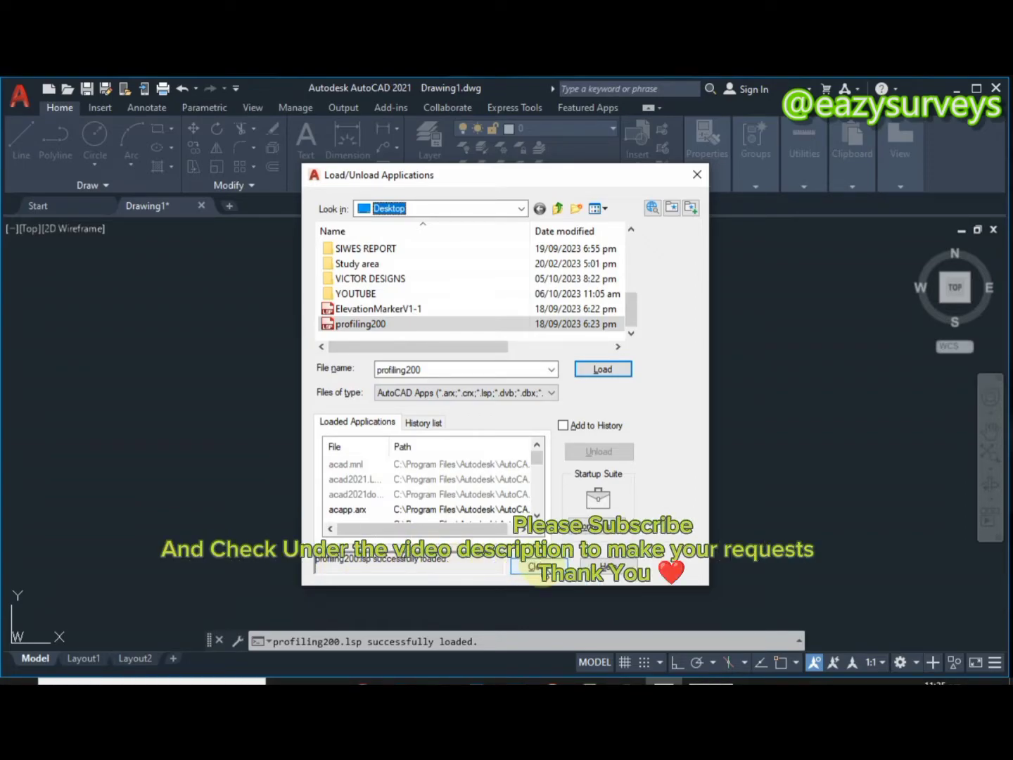
click(540, 569)
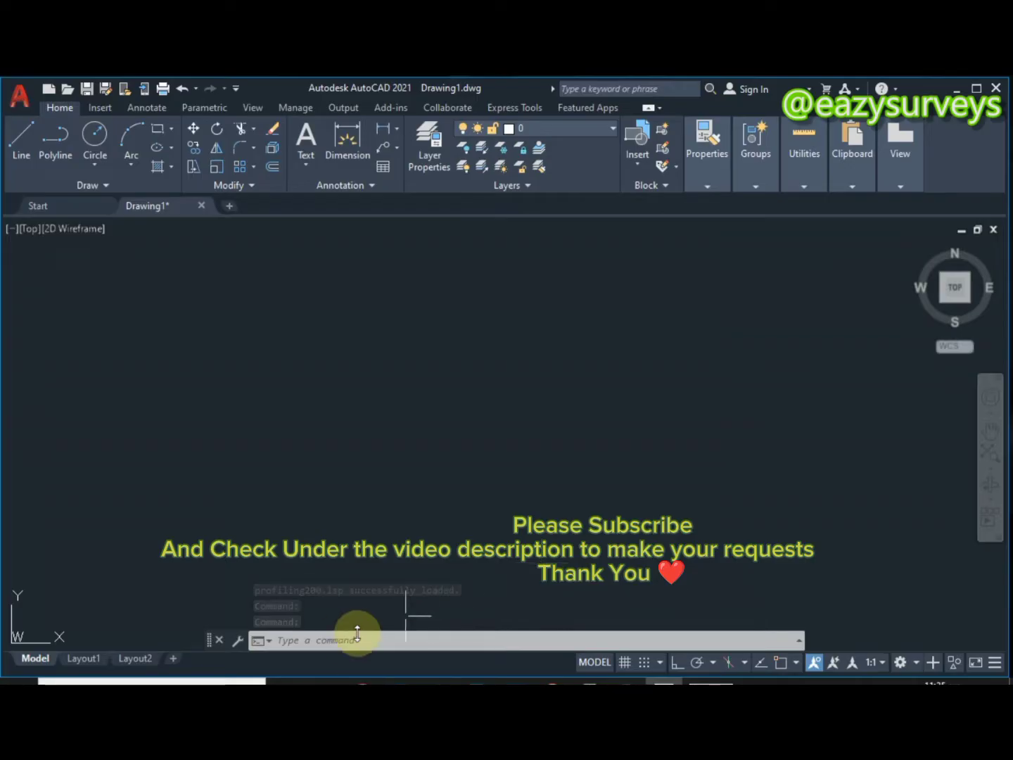
Run the PRO routine and enter 0 as the first station, checking chainage 0+000 in Excel
click(327, 642)
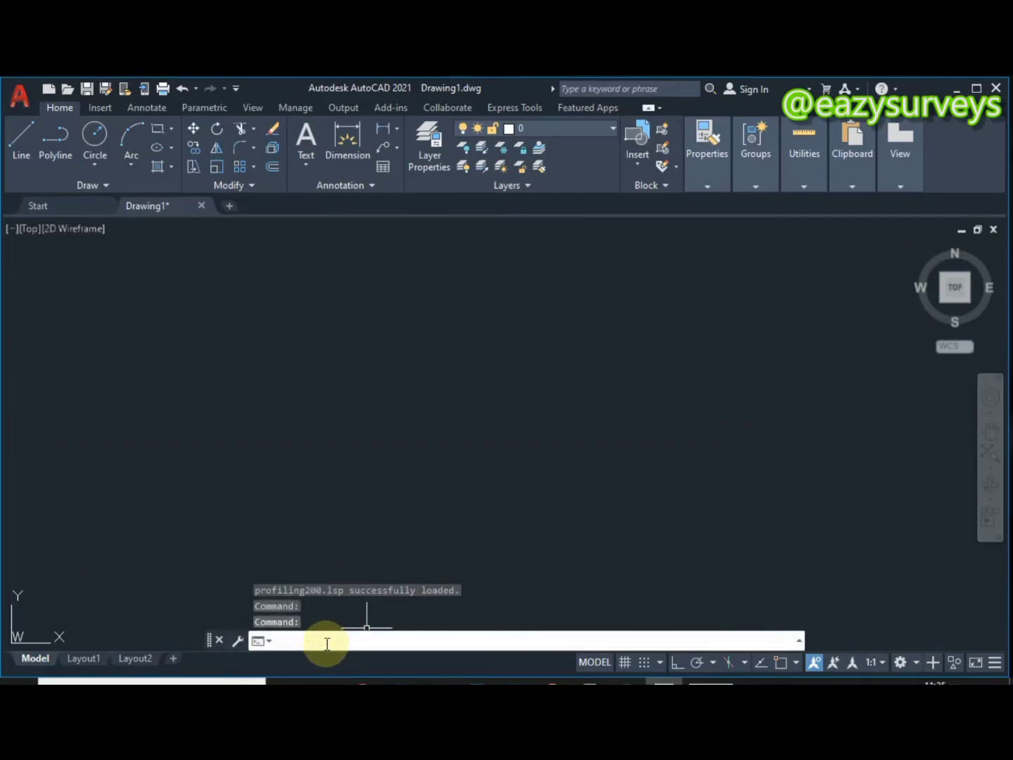
text(PRO)
key(Return)
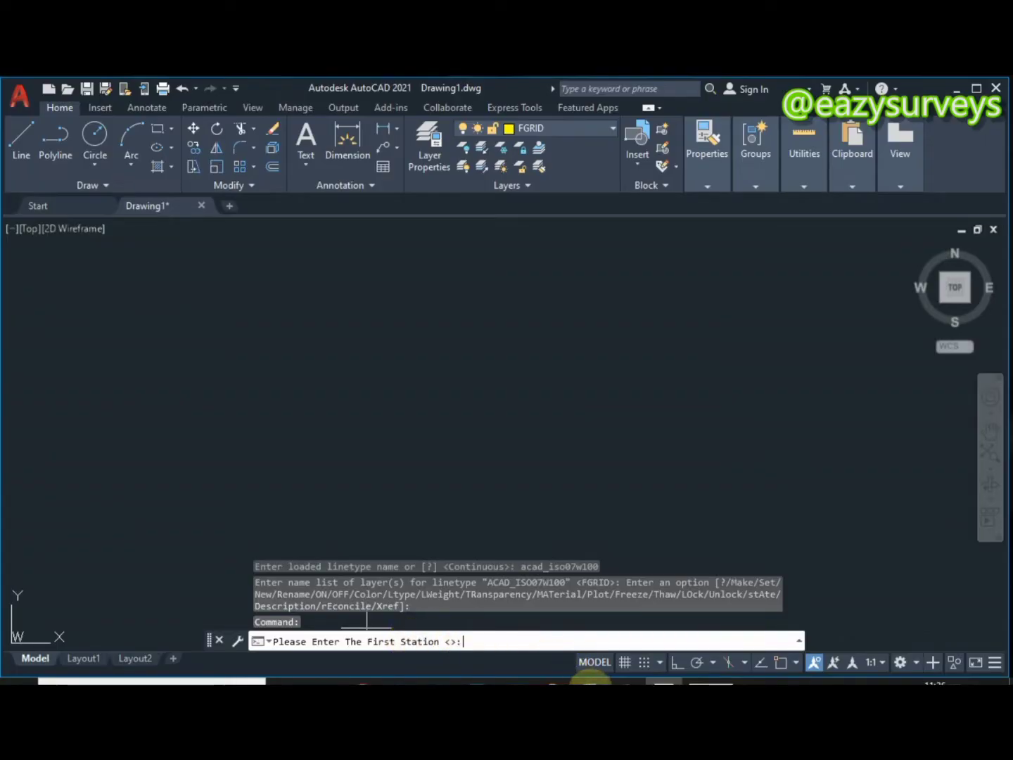
click(590, 681)
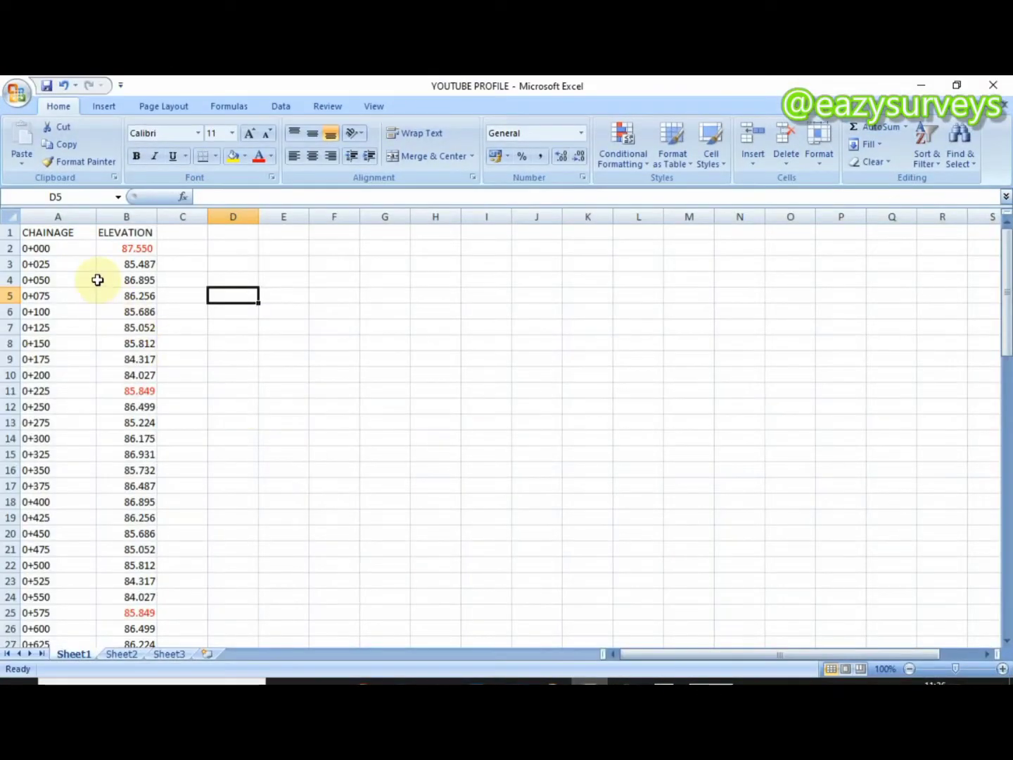
click(53, 250)
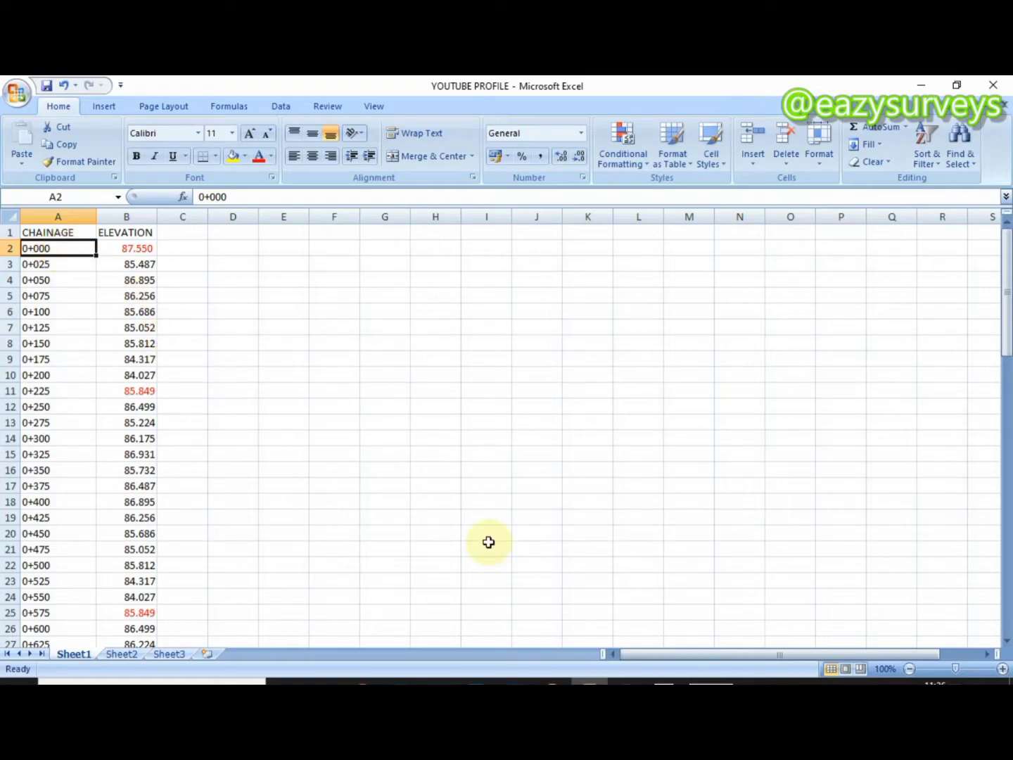
click(661, 679)
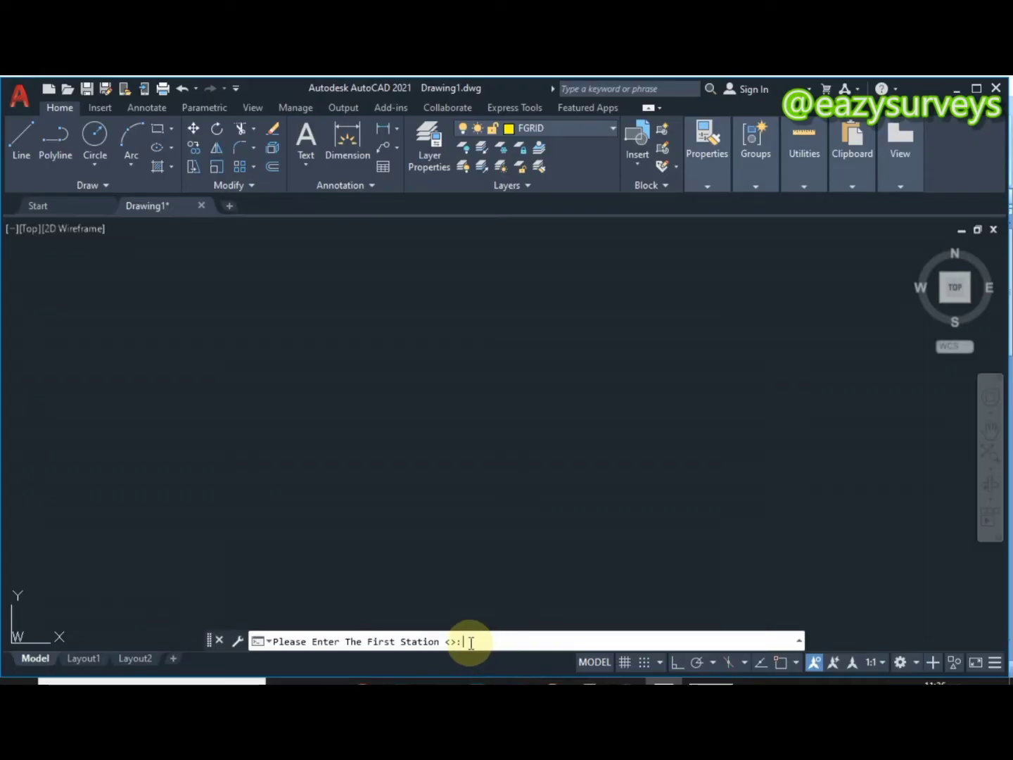
text(0)
key(Return)
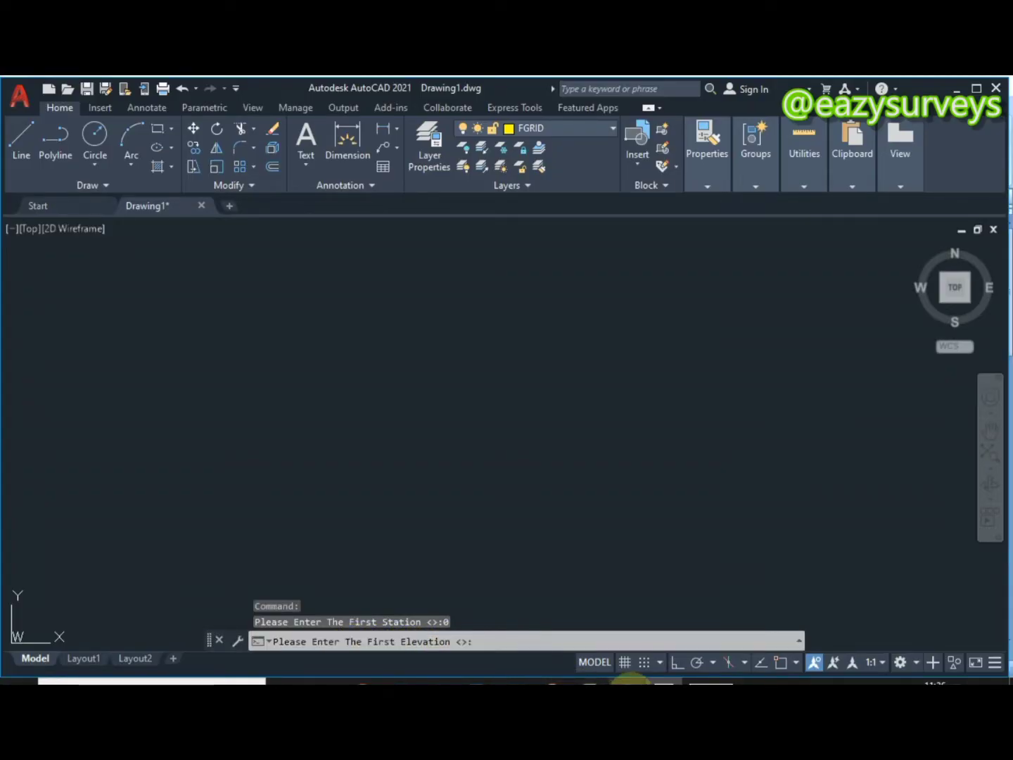
Enter 87.550 as the first elevation, as read from the Excel sheet
click(578, 681)
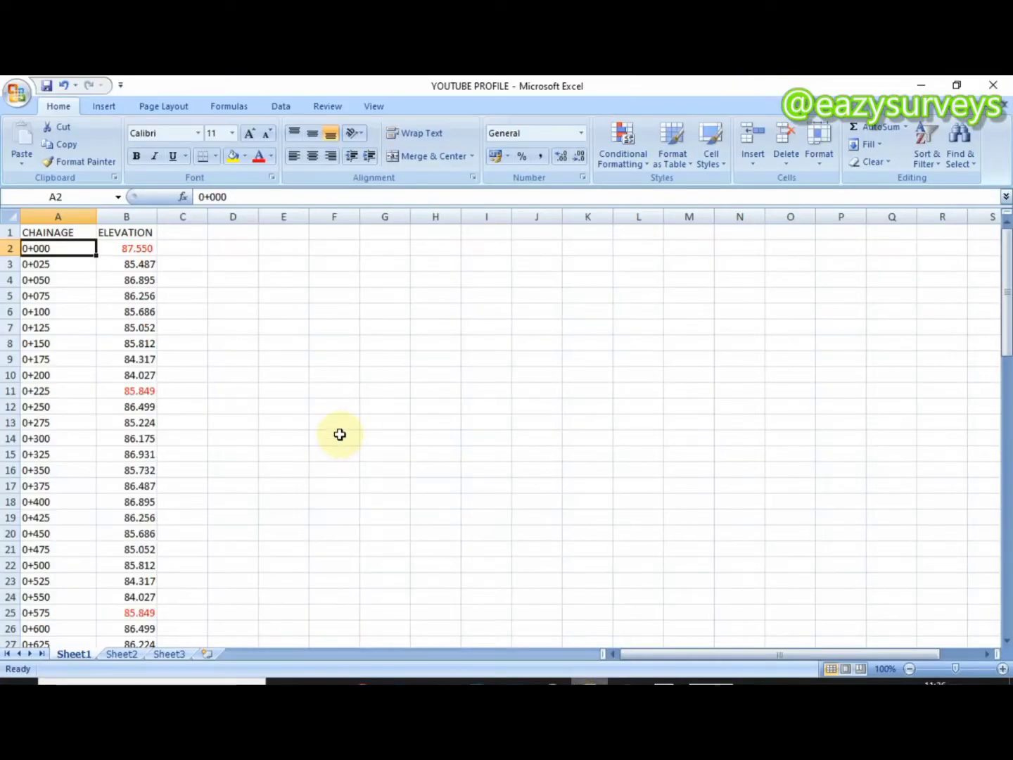
click(138, 253)
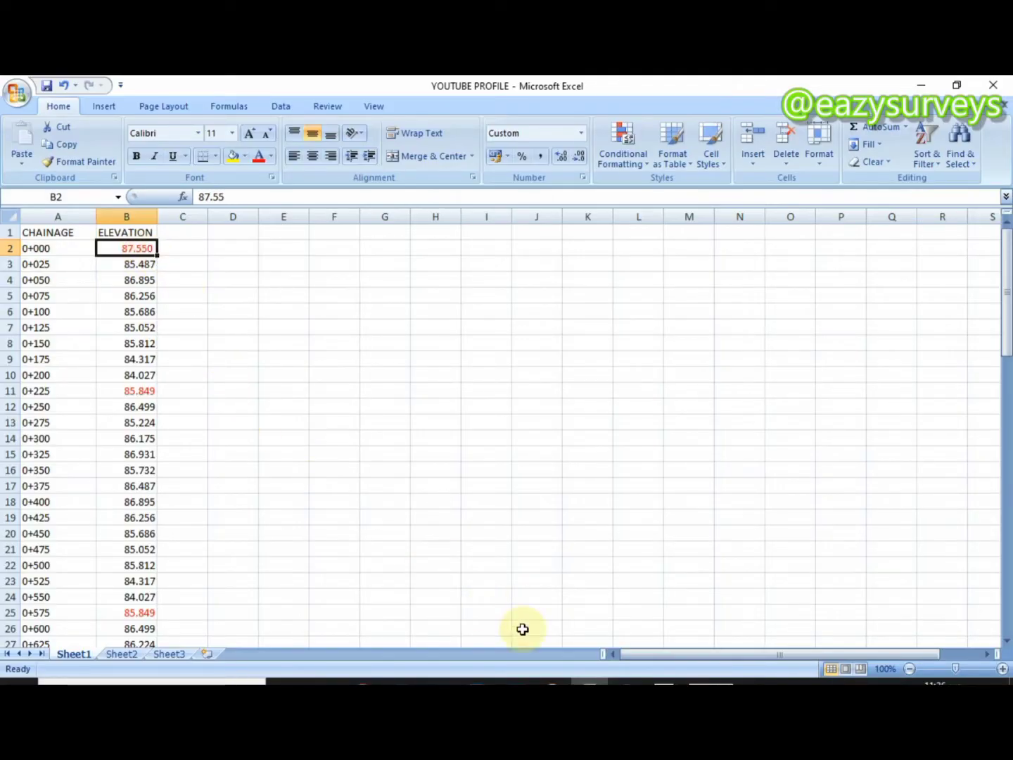
click(664, 681)
click(460, 634)
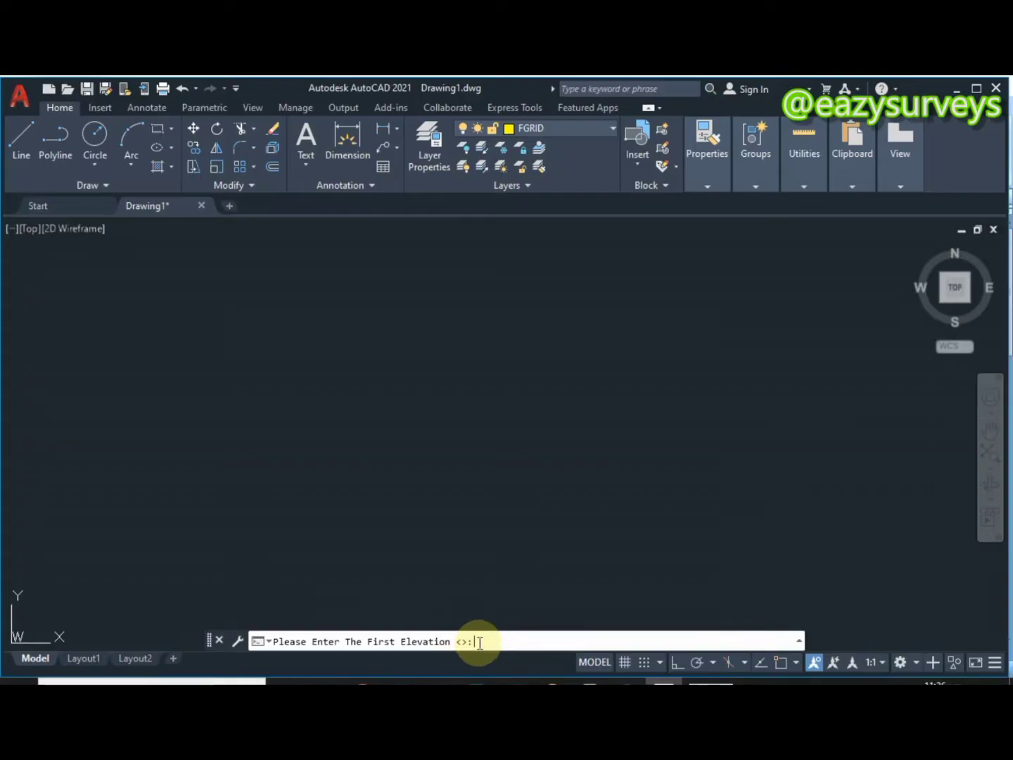
text(87.550)
key(Return)
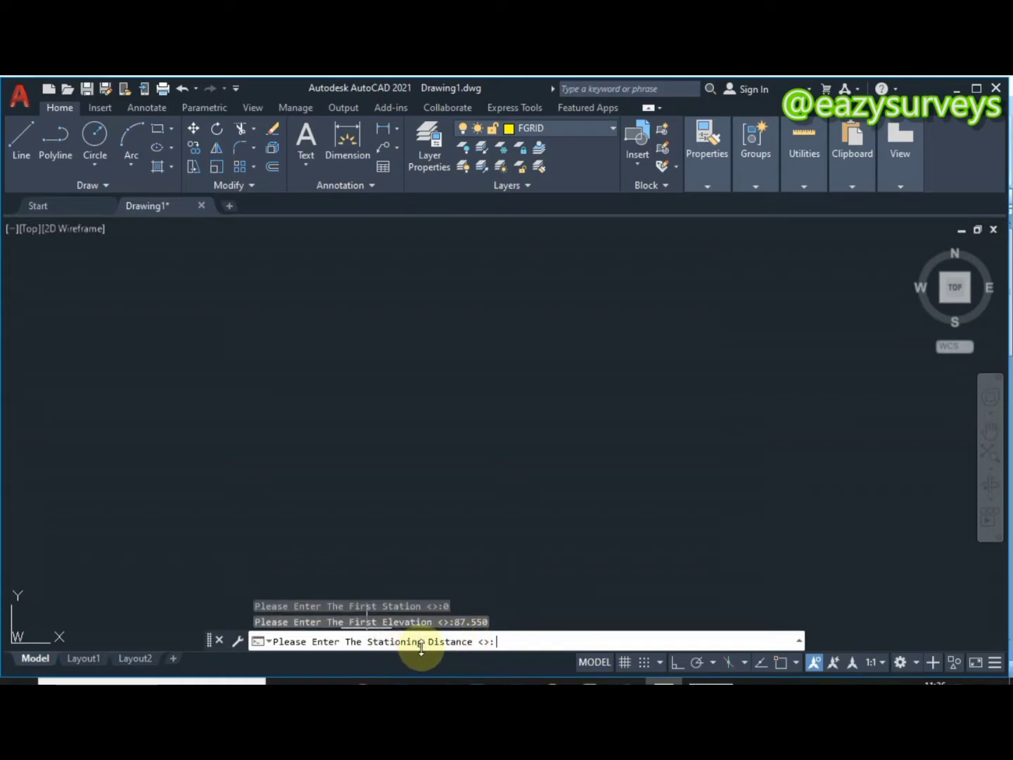
Enter a stationing distance of 25 so the elevation scale and label table are drawn
click(590, 683)
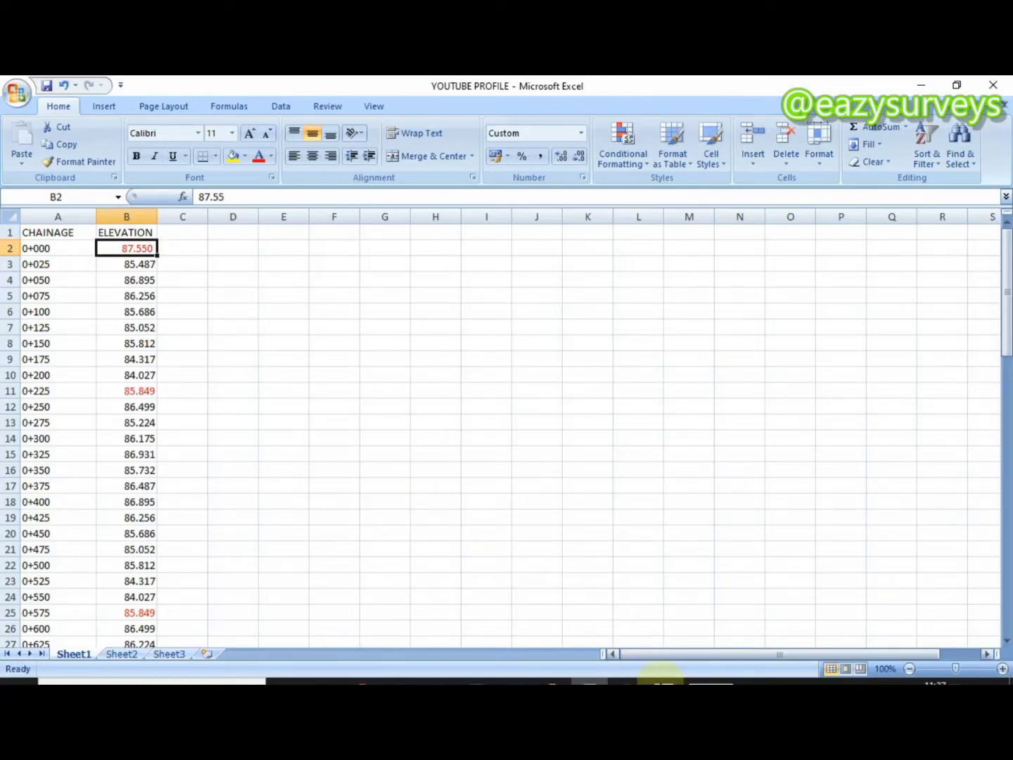
click(664, 681)
click(502, 640)
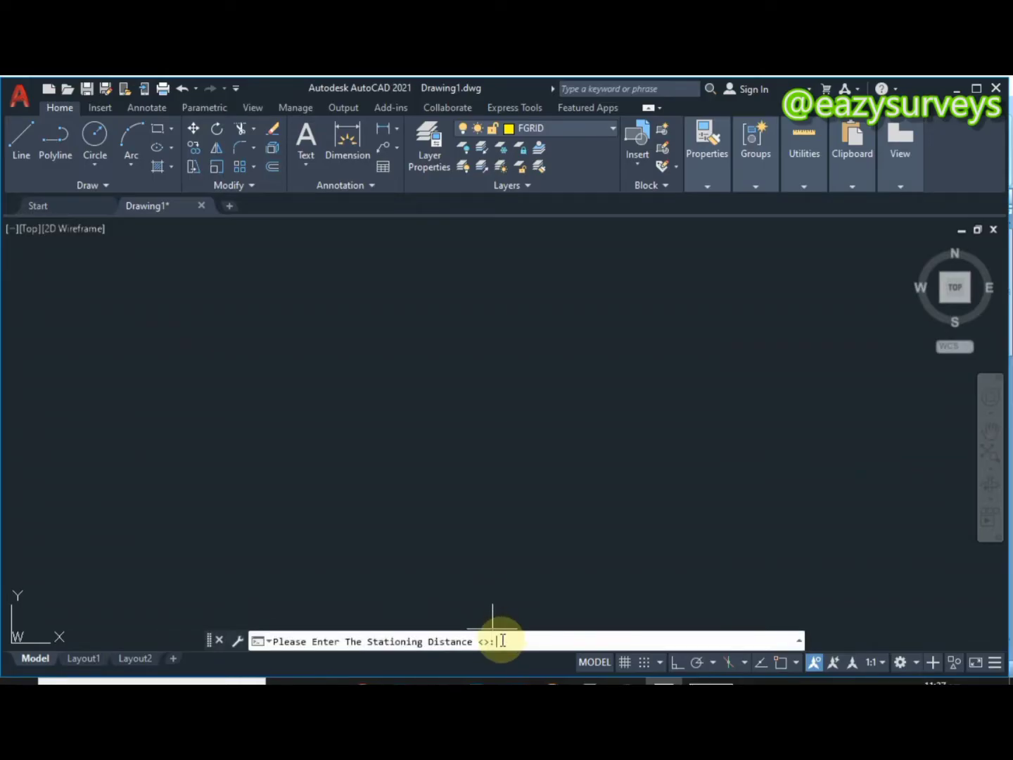
text(20)
key(BackSpace)
text(5)
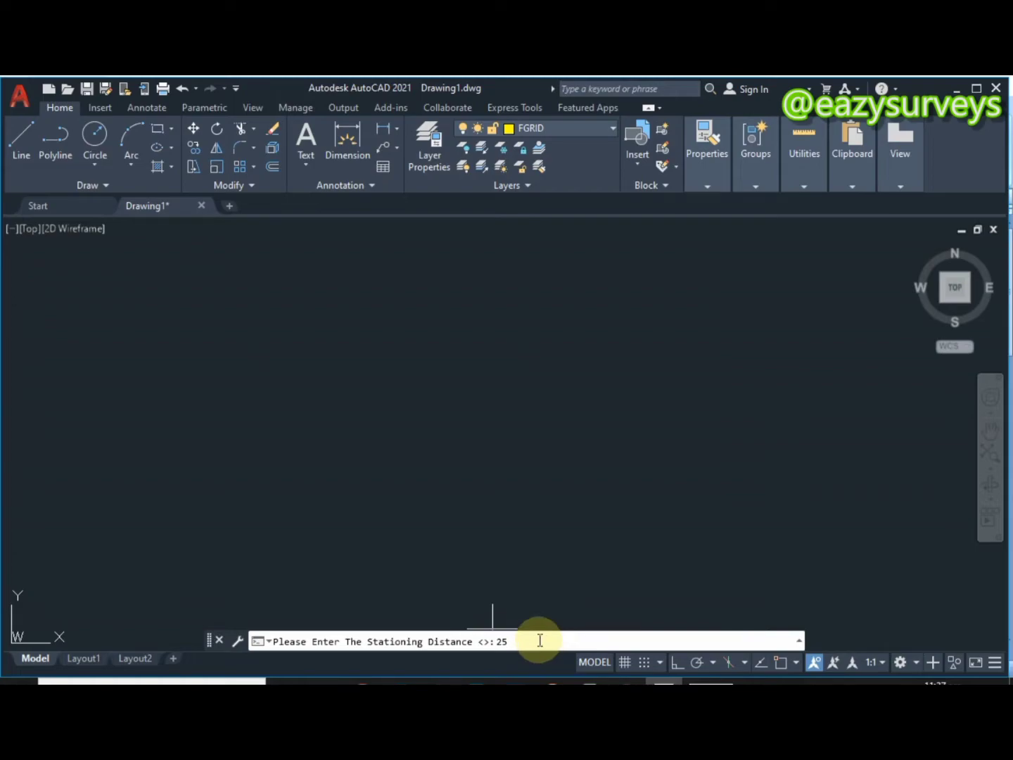
key(Return)
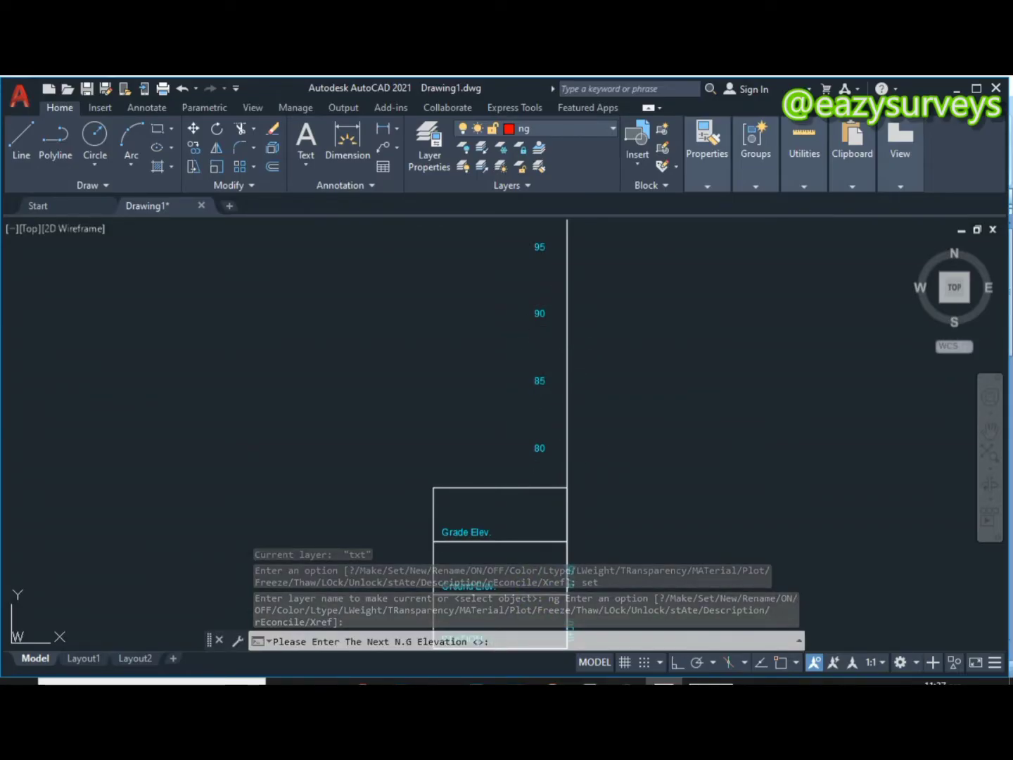
Copy elevations B3:B28, starting at 85.487, from Excel into AutoCAD's N.G Elevation prompt
click(517, 623)
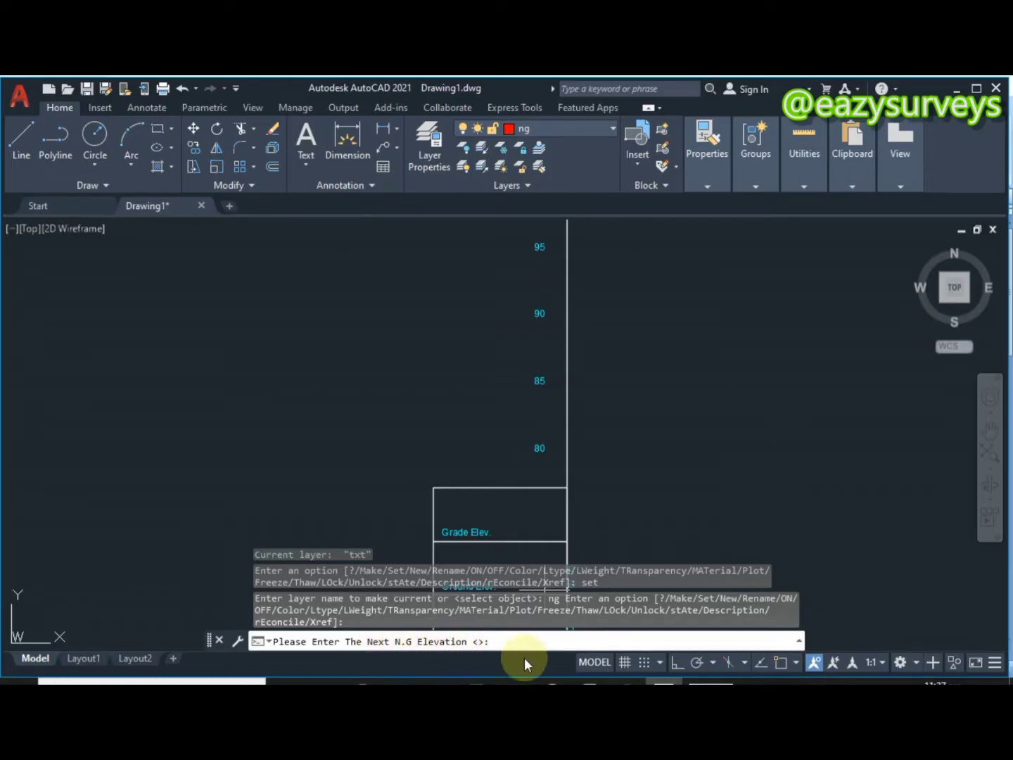
click(593, 680)
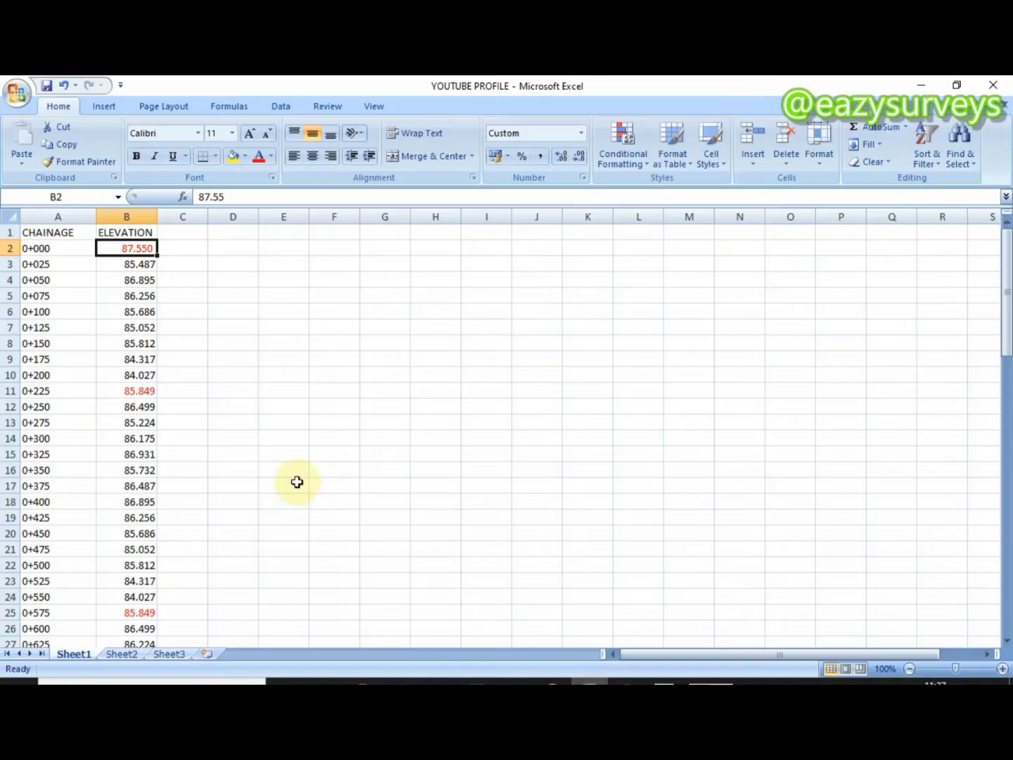
click(140, 265)
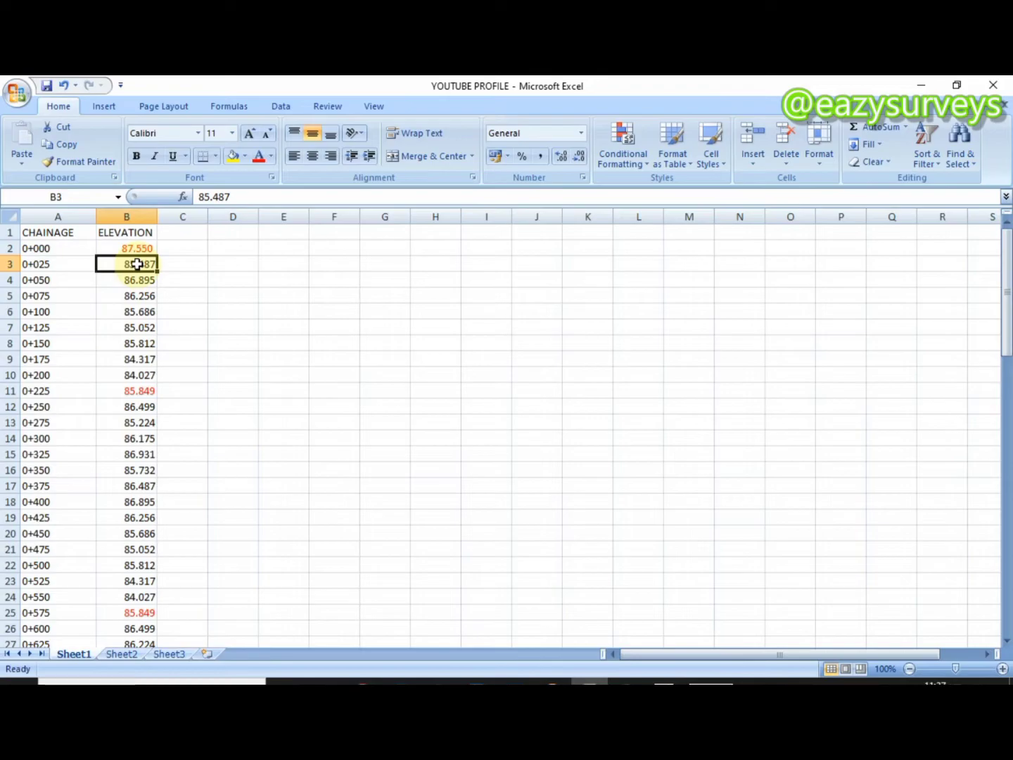
drag(136, 264, 142, 614)
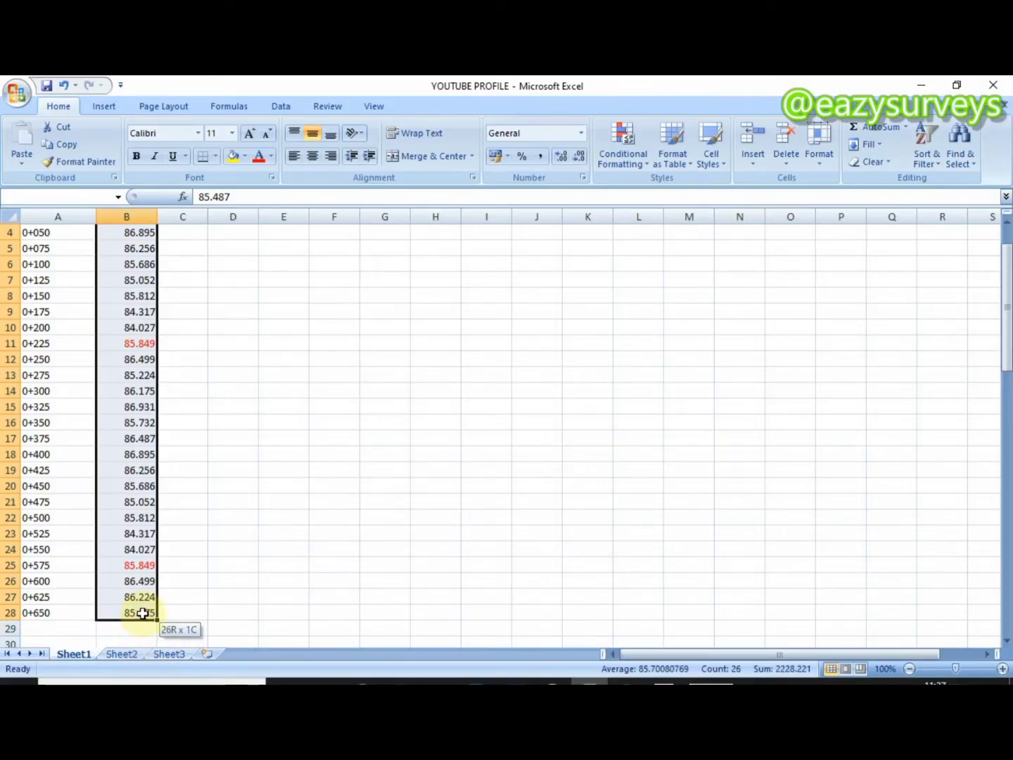
drag(142, 613, 142, 614)
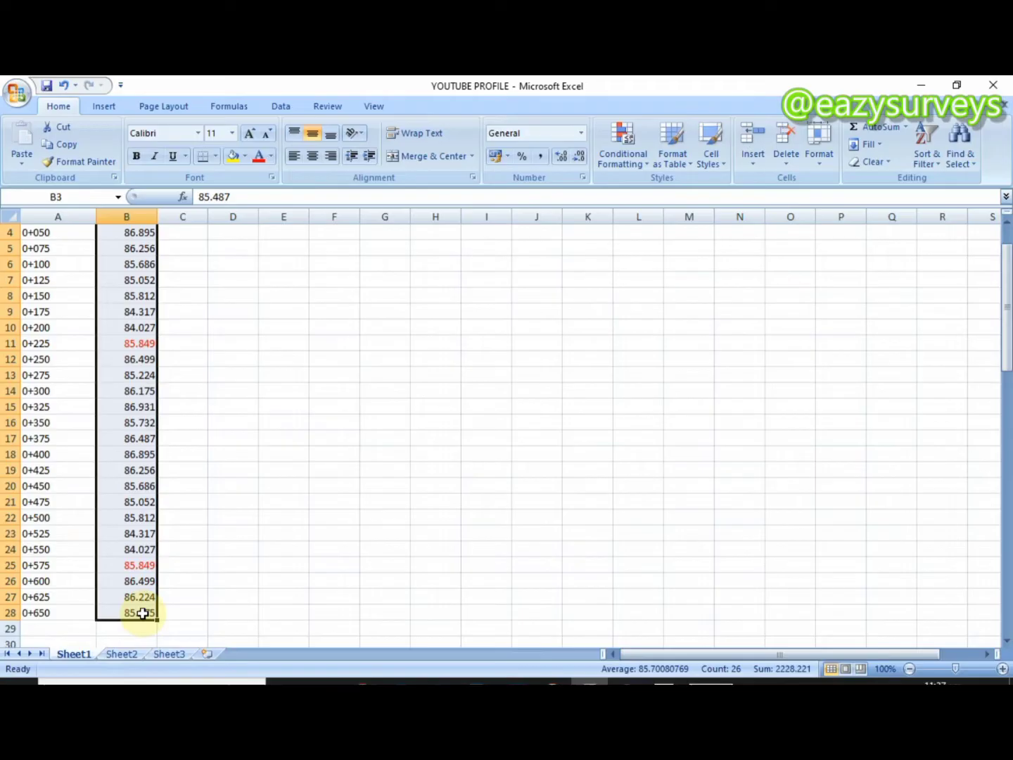
key(ctrl+c)
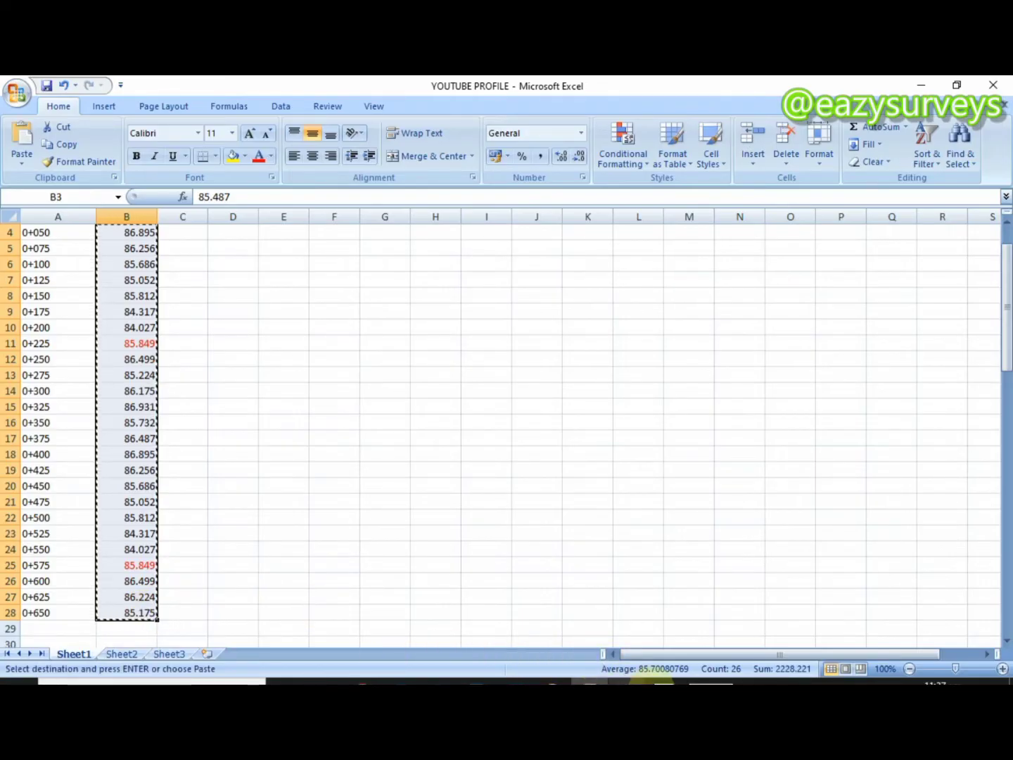
click(568, 674)
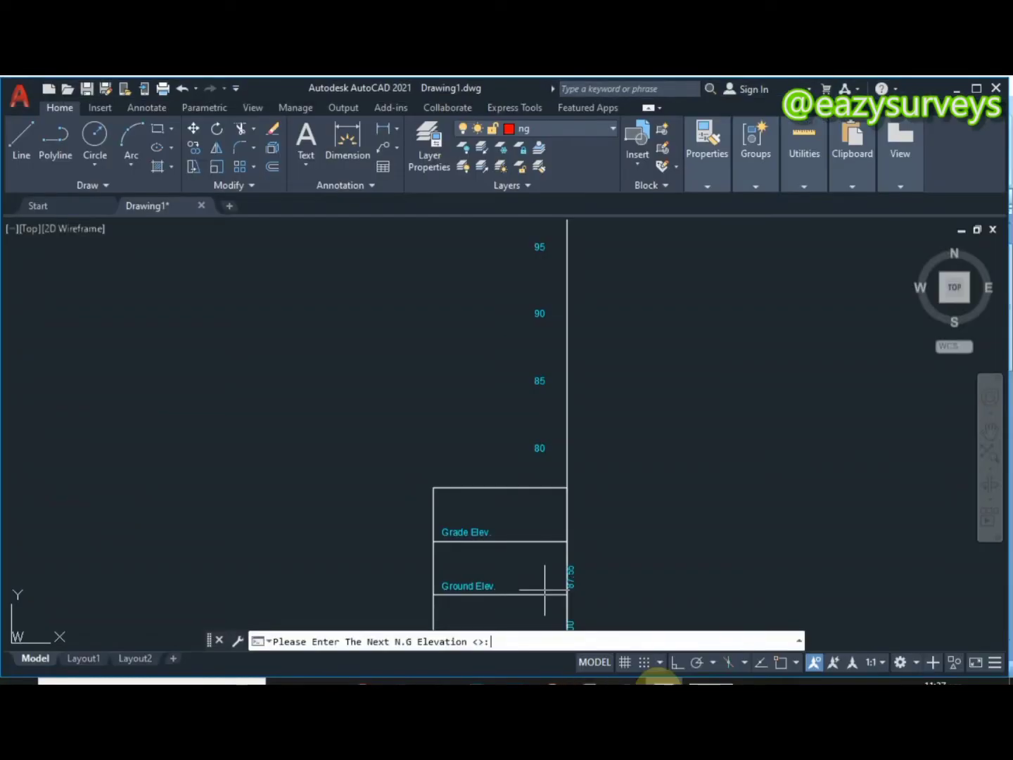
click(507, 642)
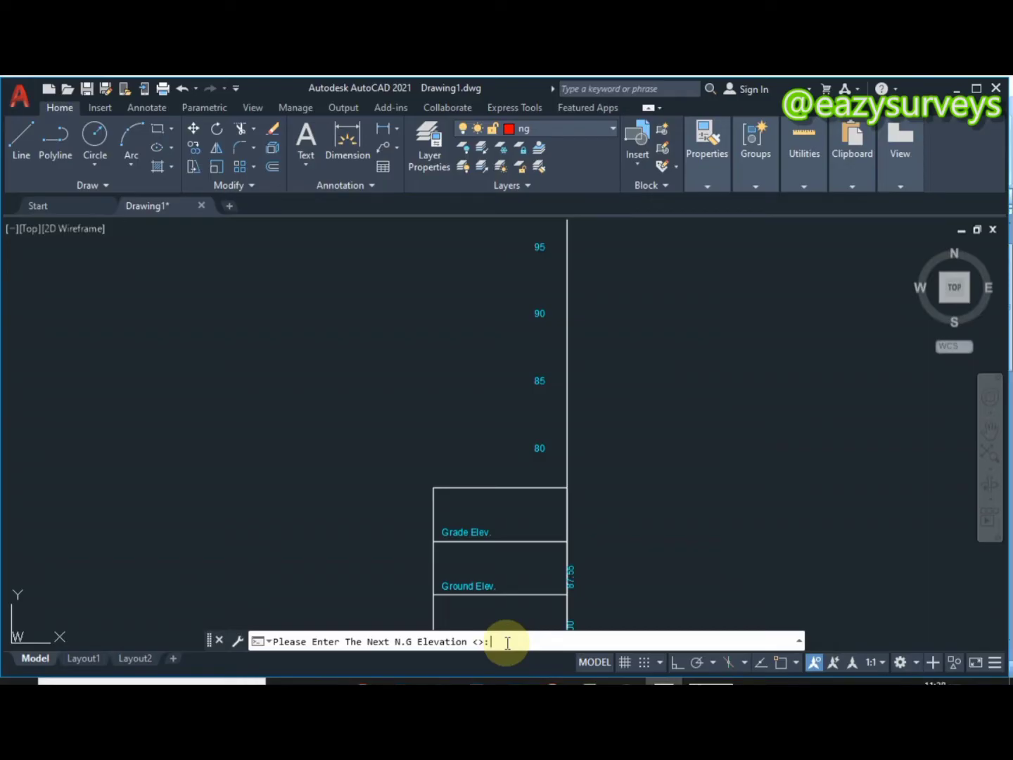
Paste the copied elevations for stations 0+025 to 0+650, then end the routine
key(ctrl+v)
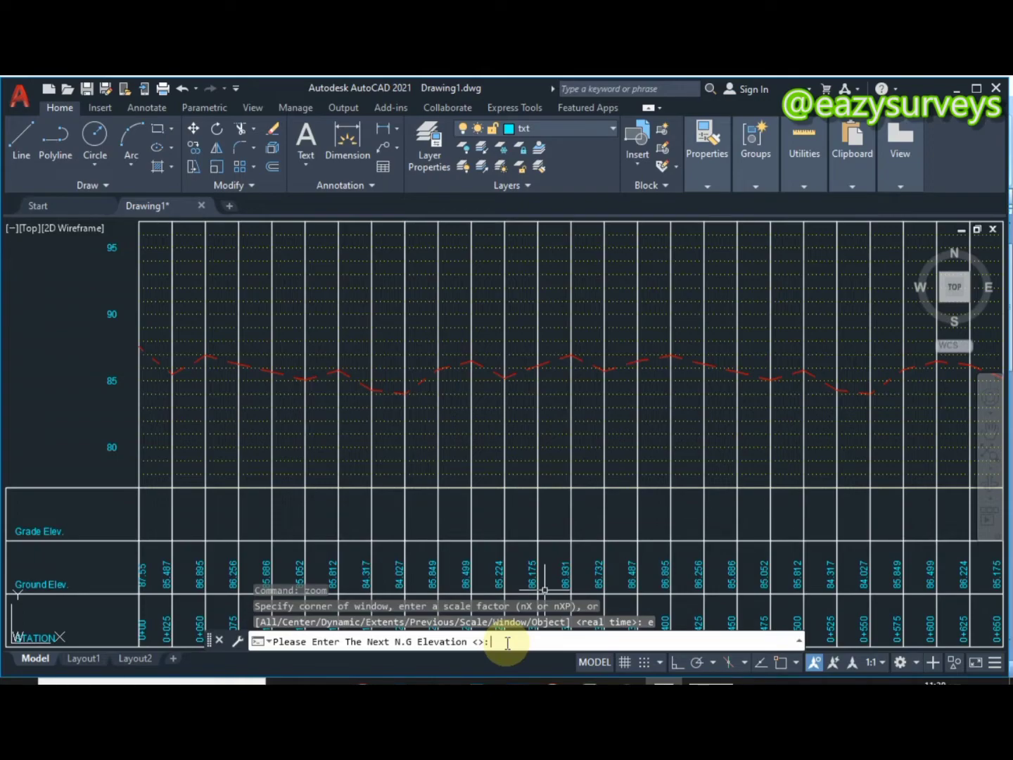
key(Escape)
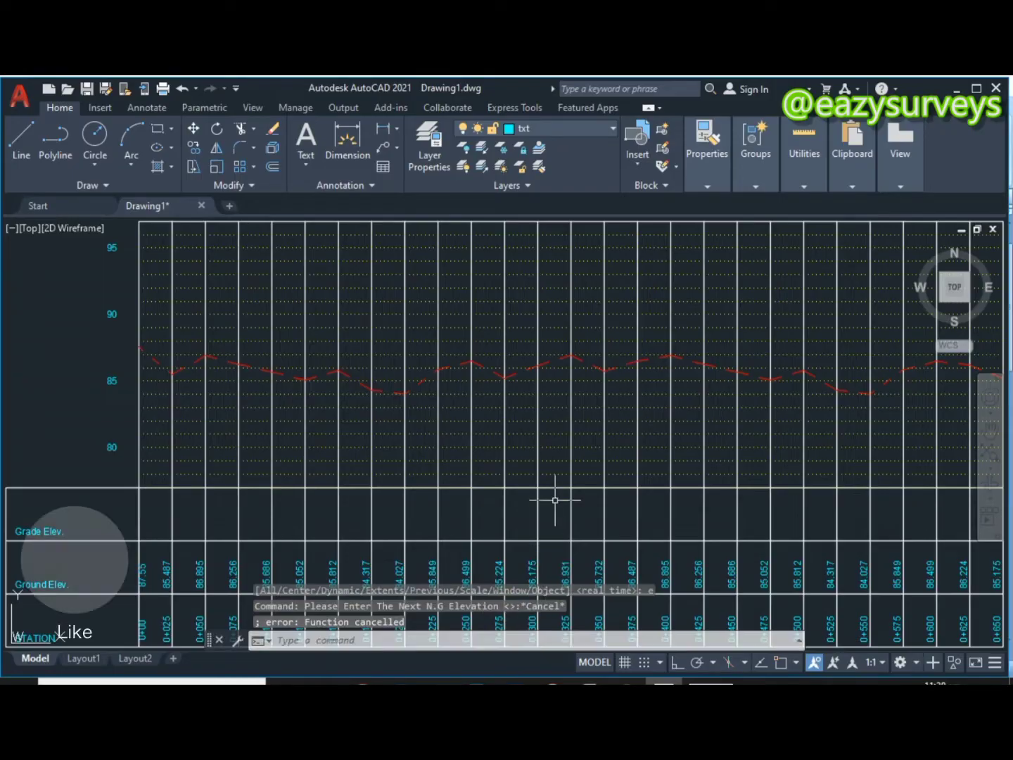
Pan the view so the 80–95 elevation scale and ground line sit above the table
click(990, 429)
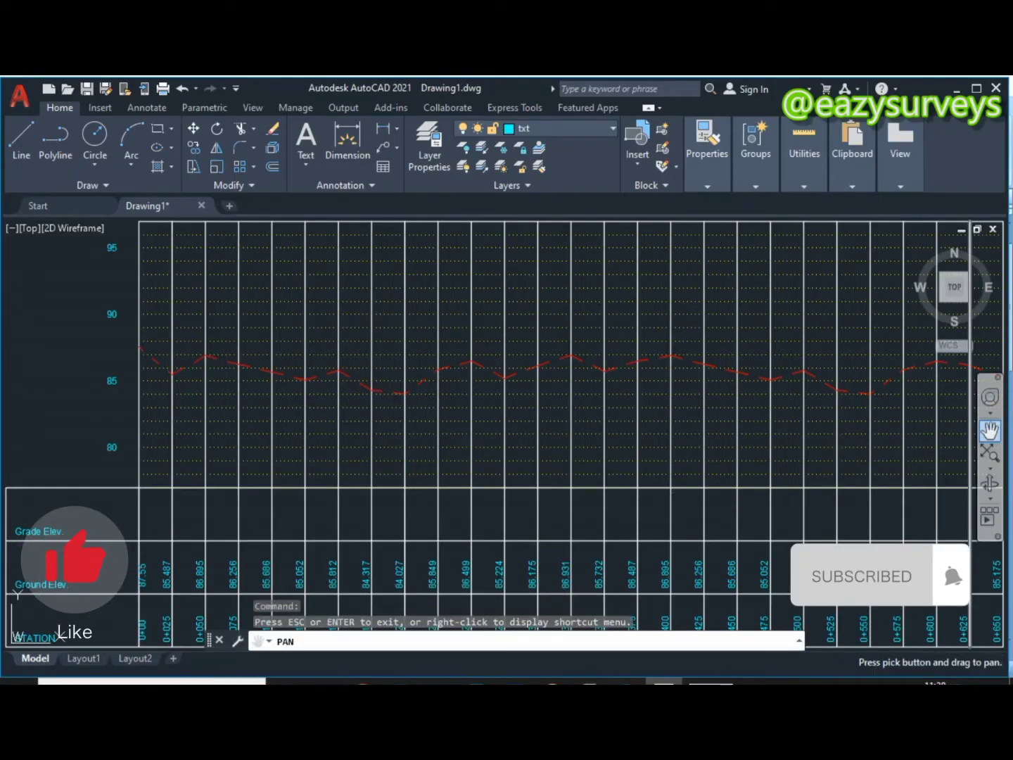
drag(740, 525, 802, 420)
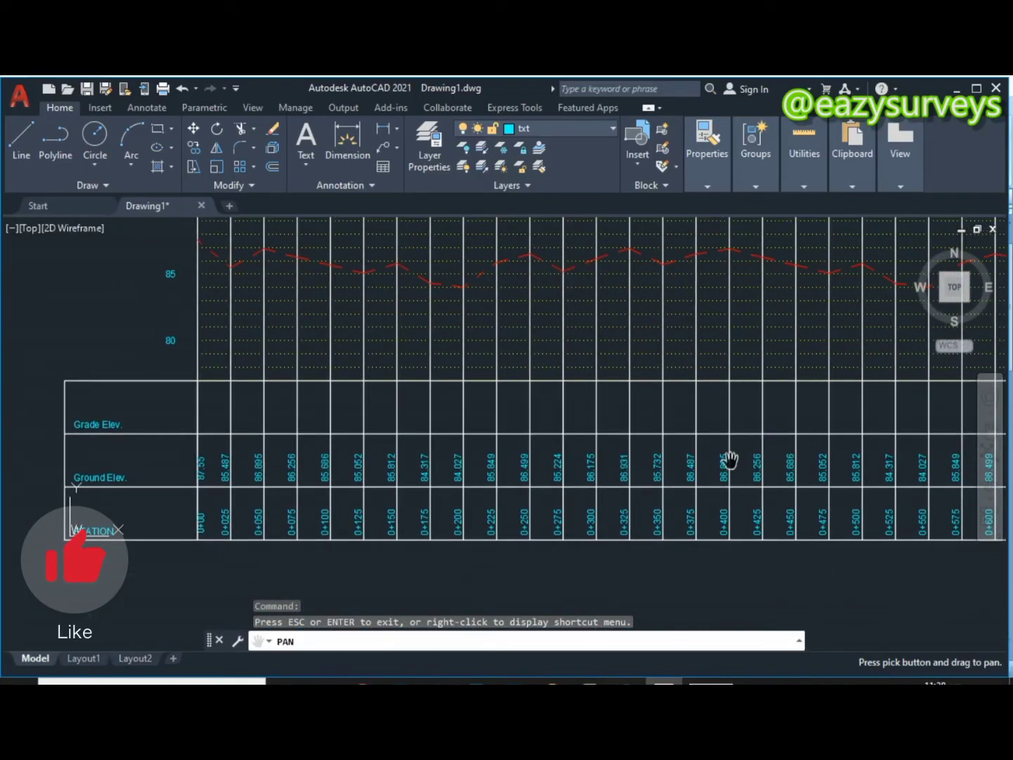
drag(642, 492, 642, 484)
key(Escape)
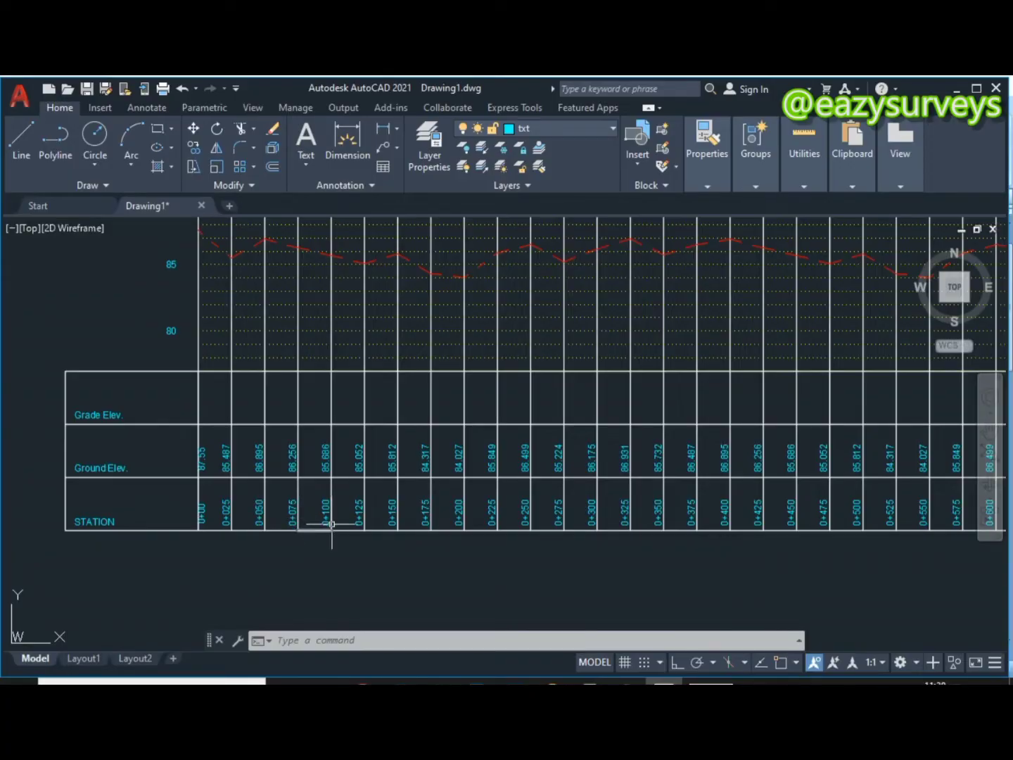
click(990, 428)
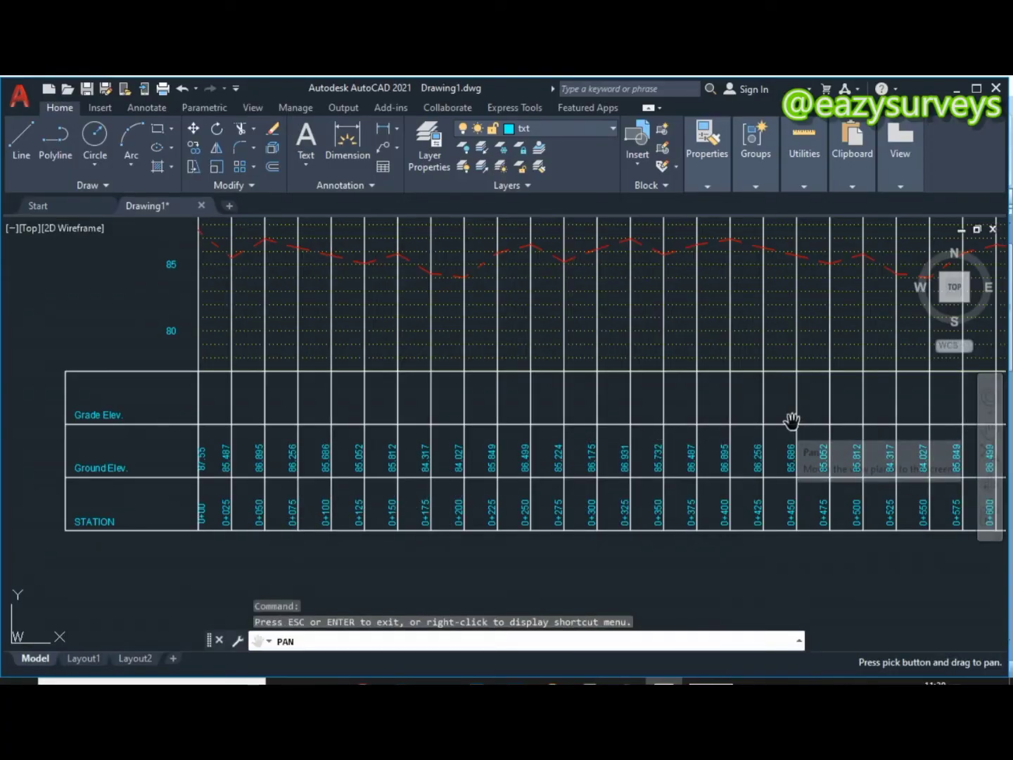
drag(789, 423, 784, 509)
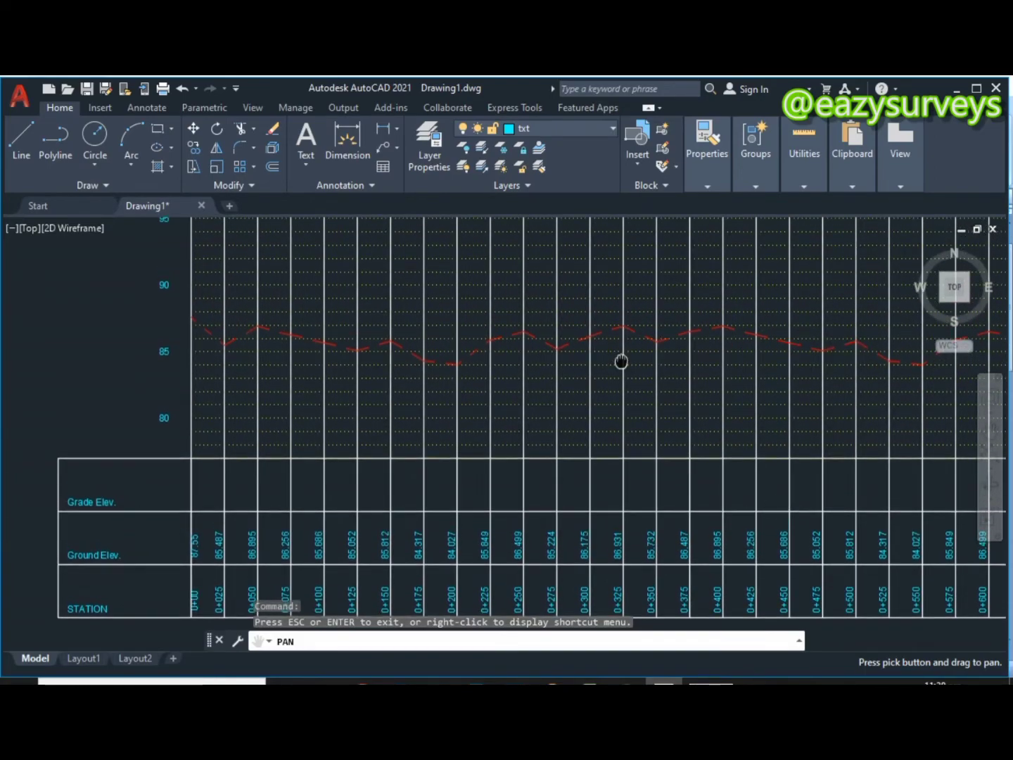
drag(621, 361, 634, 434)
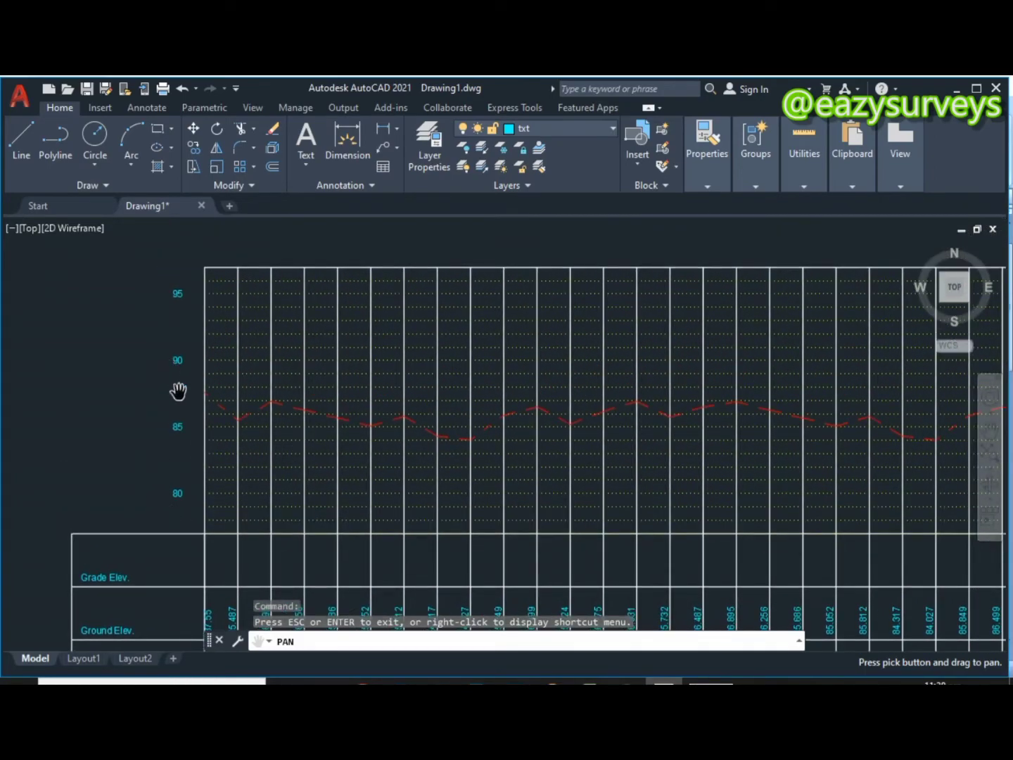
key(Escape)
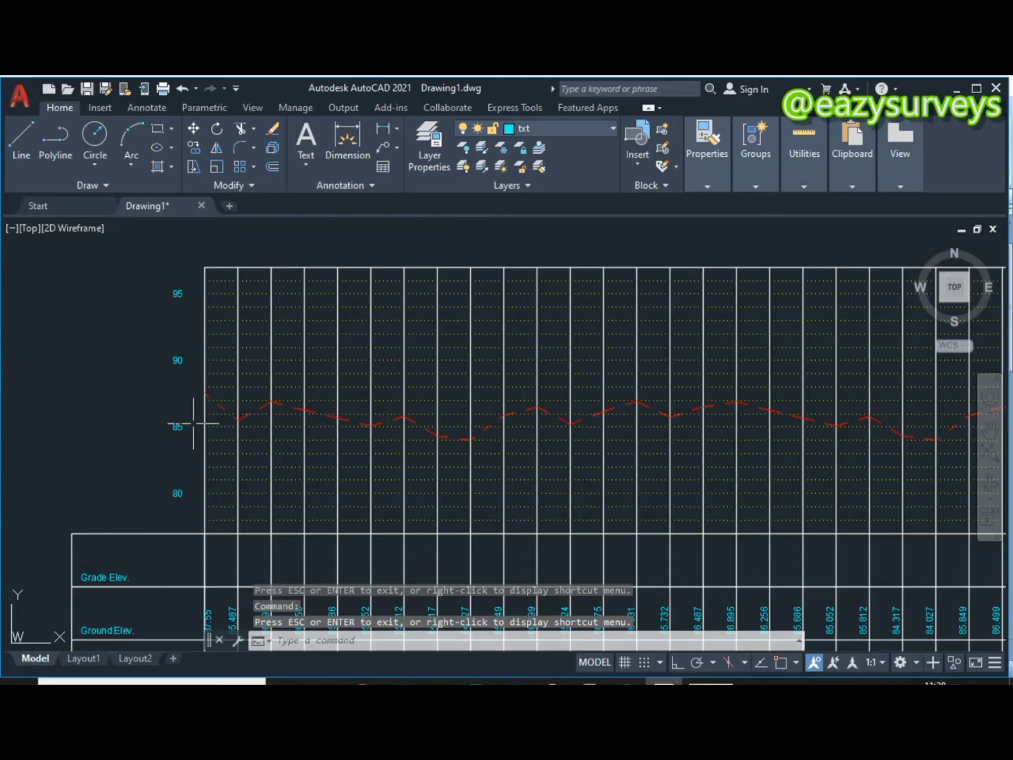
Select all red ground line segments with Select Similar and set their linetype to Continuous
click(387, 421)
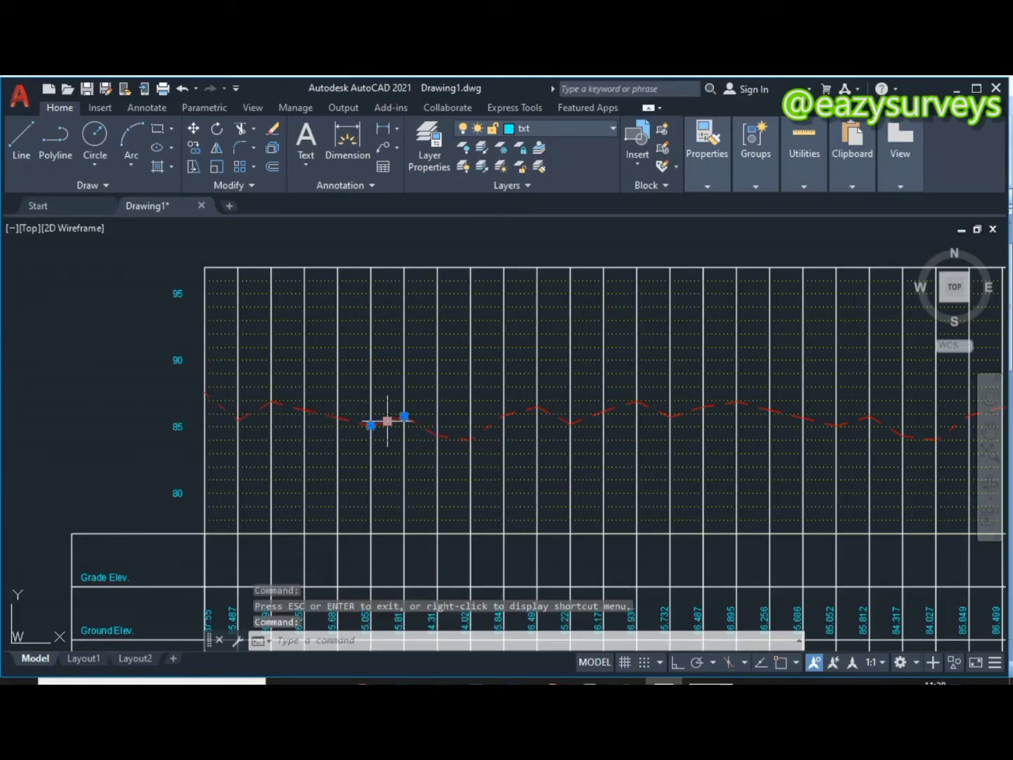
click(426, 429)
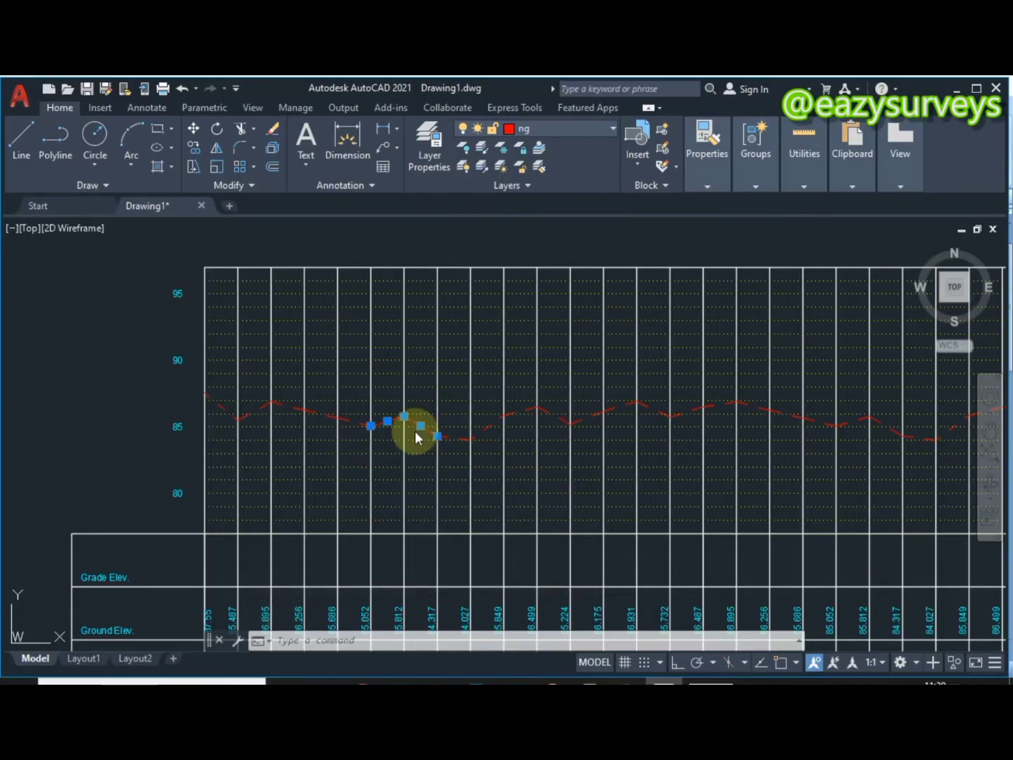
right_click(415, 431)
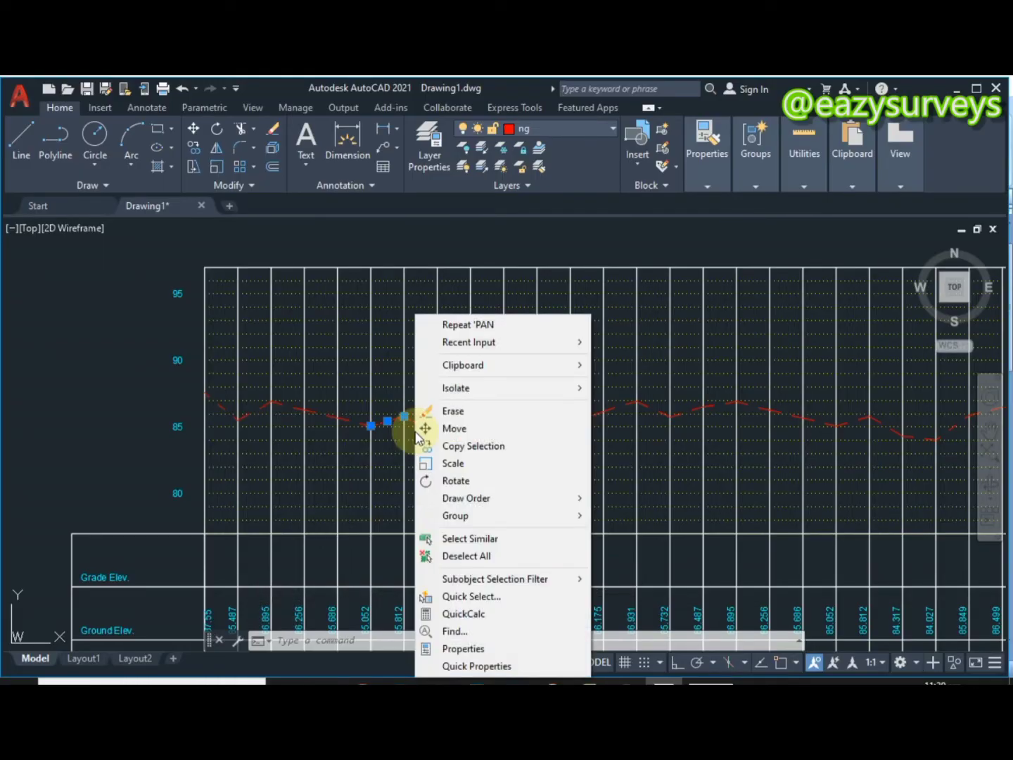
click(469, 540)
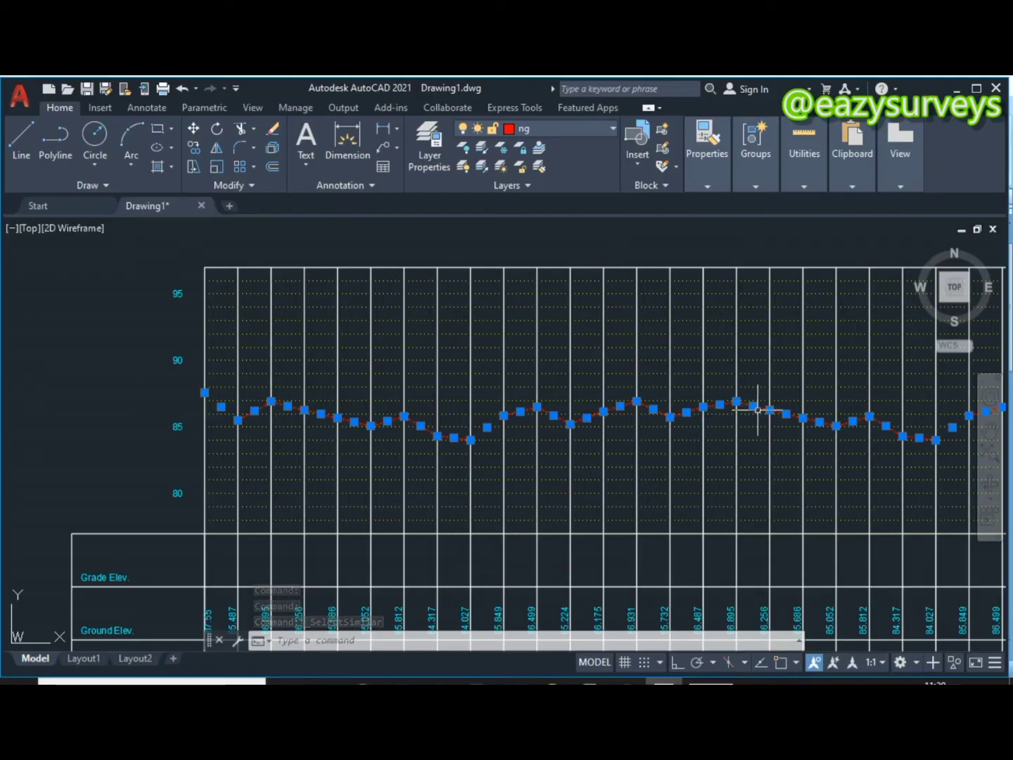
click(698, 158)
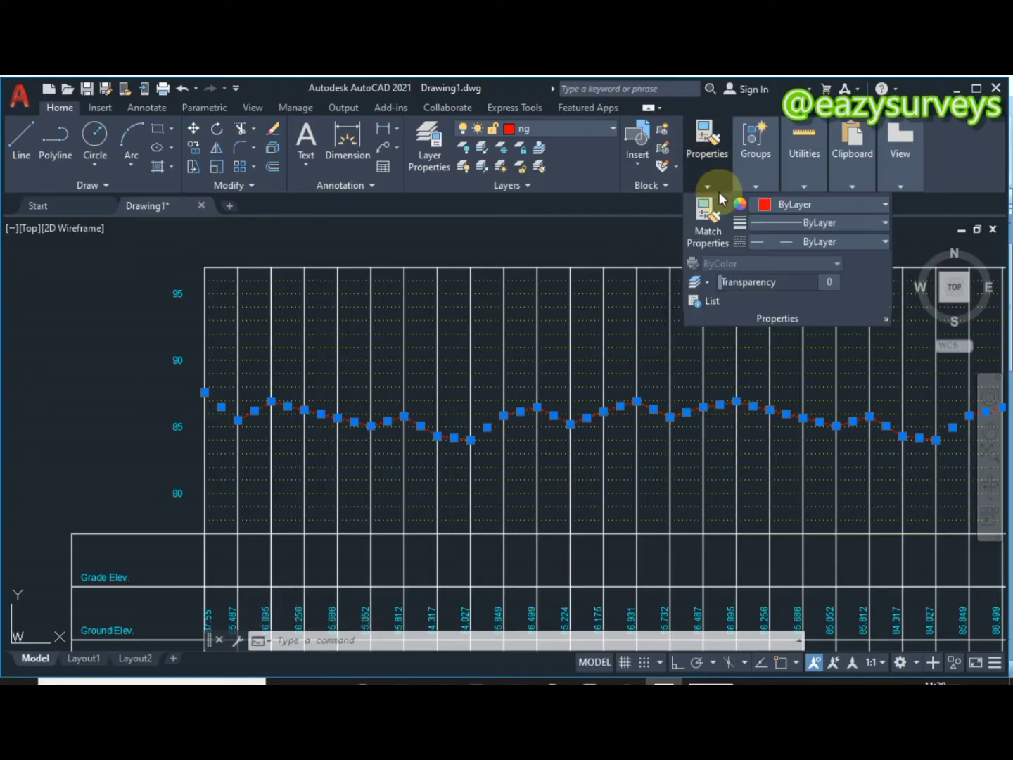
click(776, 237)
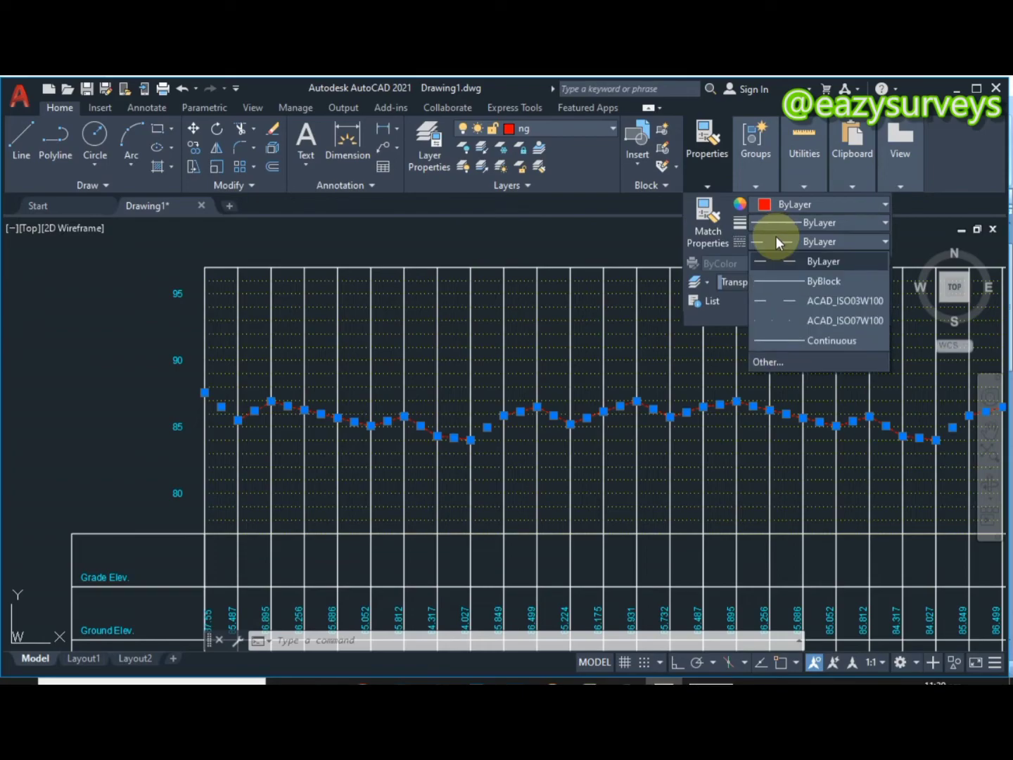
click(785, 336)
key(Escape)
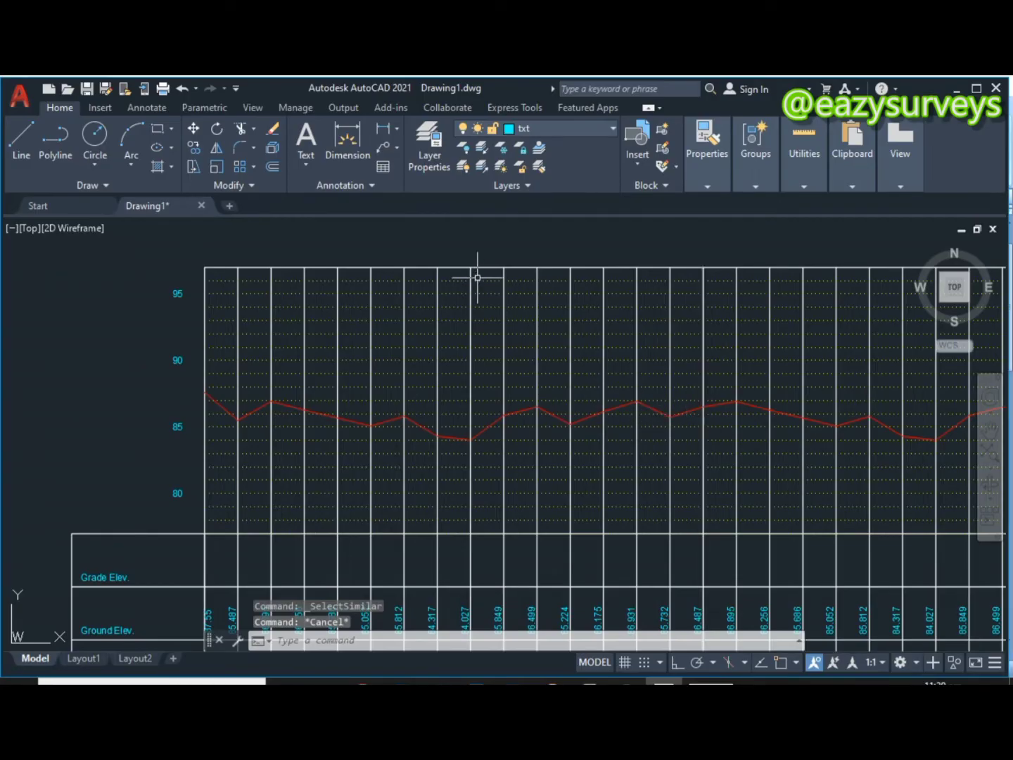
Turn off the FGRID layer from the Layer dropdown to hide the grid dots
click(585, 123)
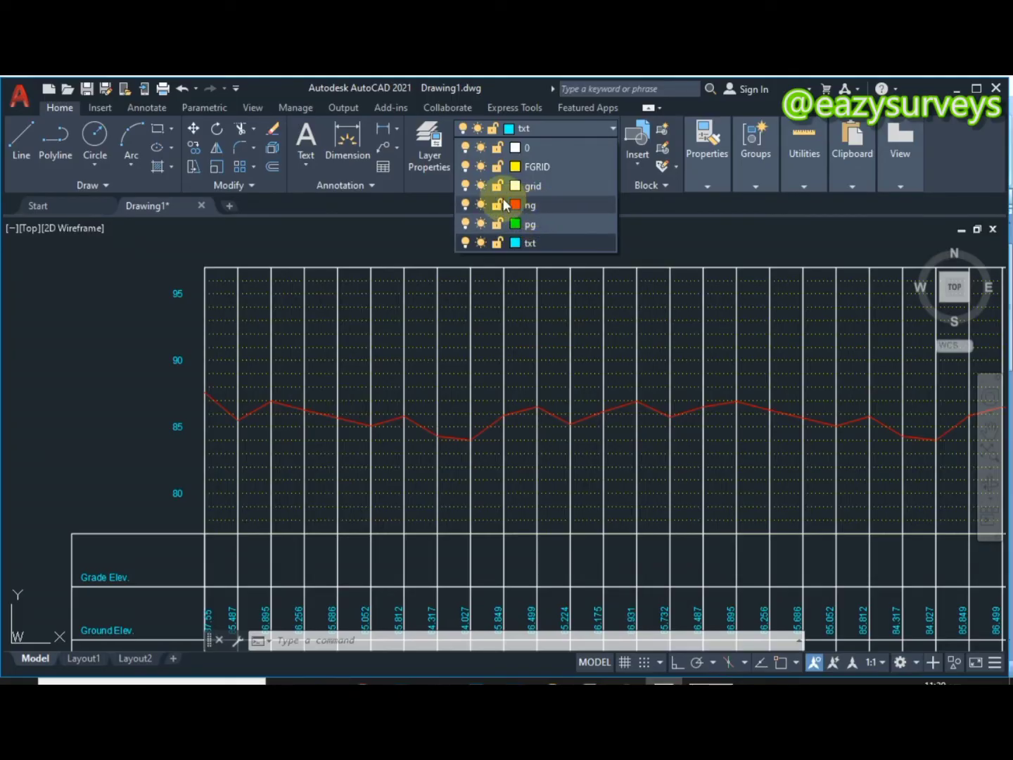
click(464, 166)
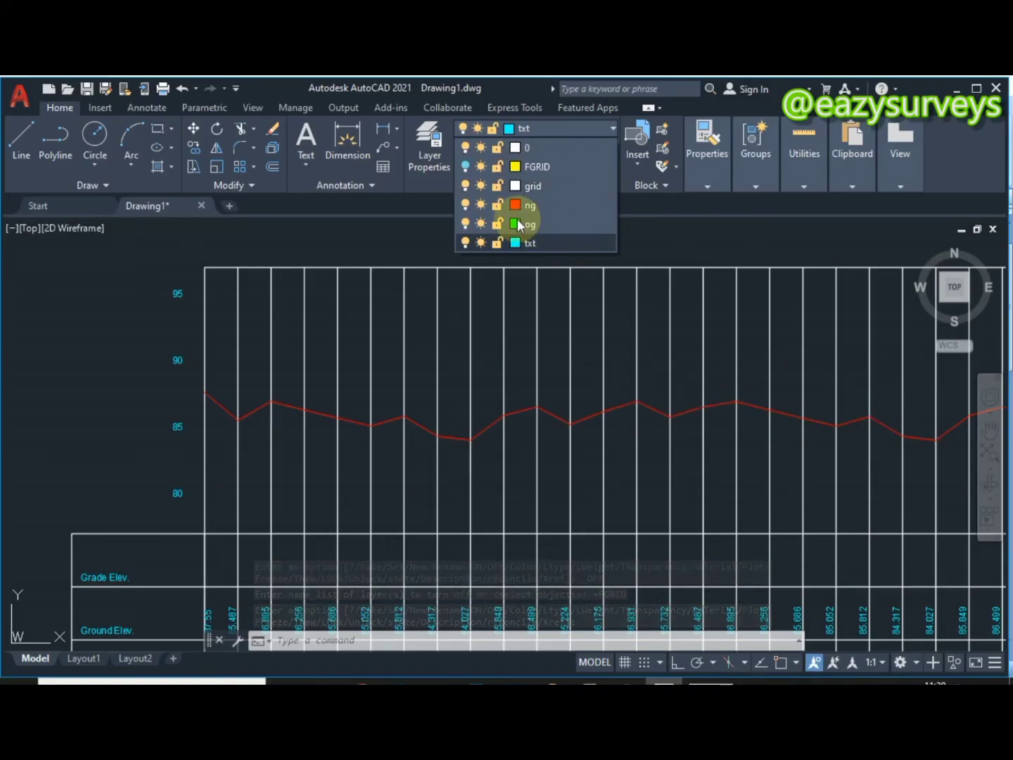
click(465, 167)
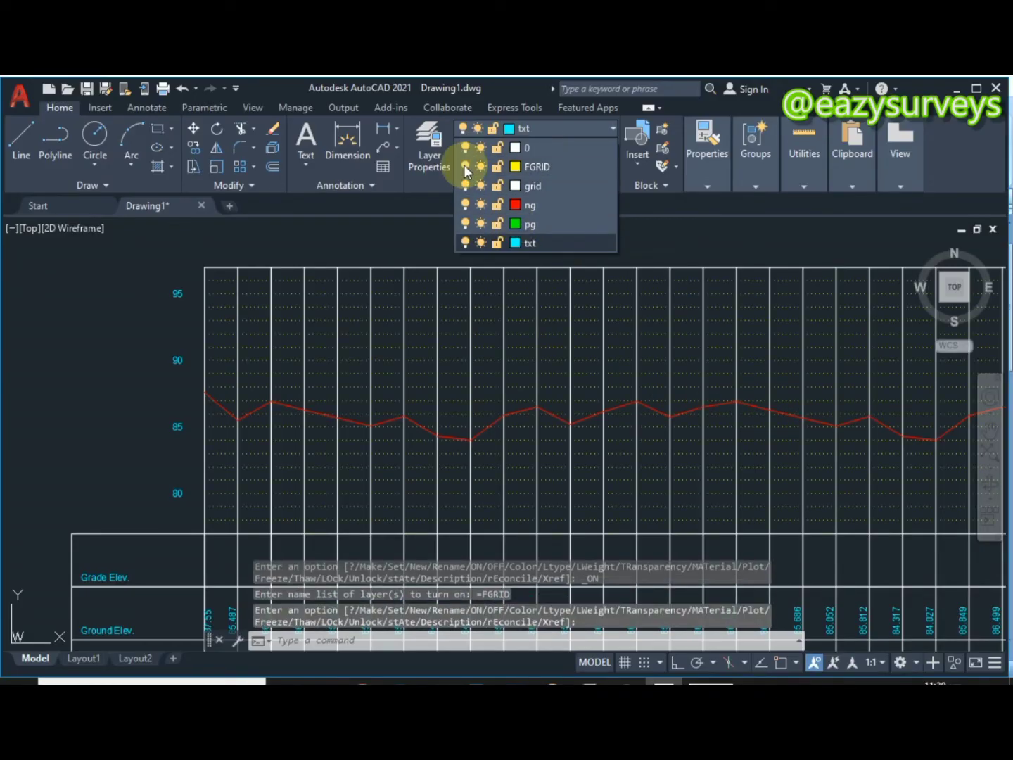
click(465, 167)
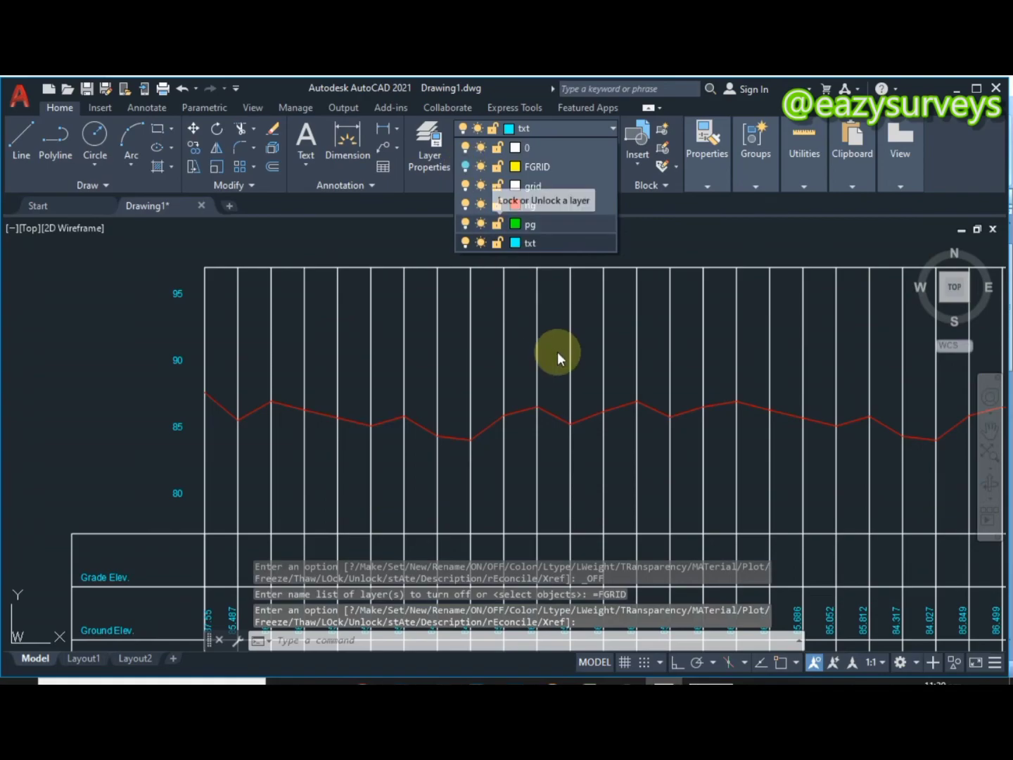
click(557, 351)
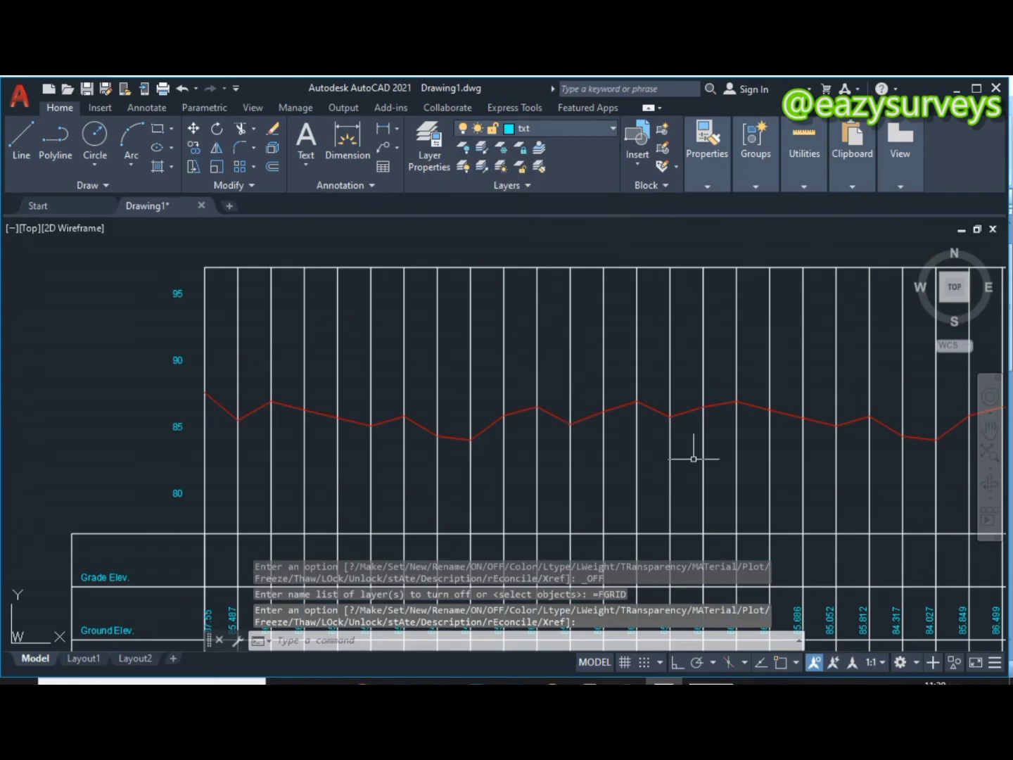
Pan the drawing left to reveal the profile's right end up to the 85.175 elevation
click(989, 434)
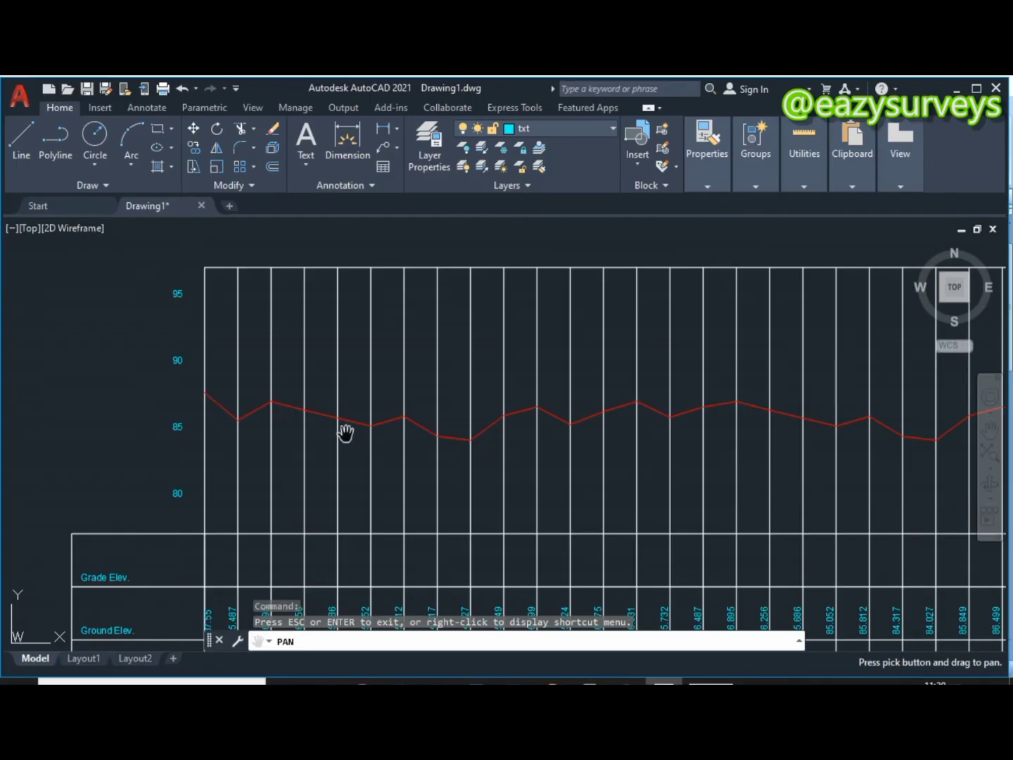
drag(606, 488, 495, 474)
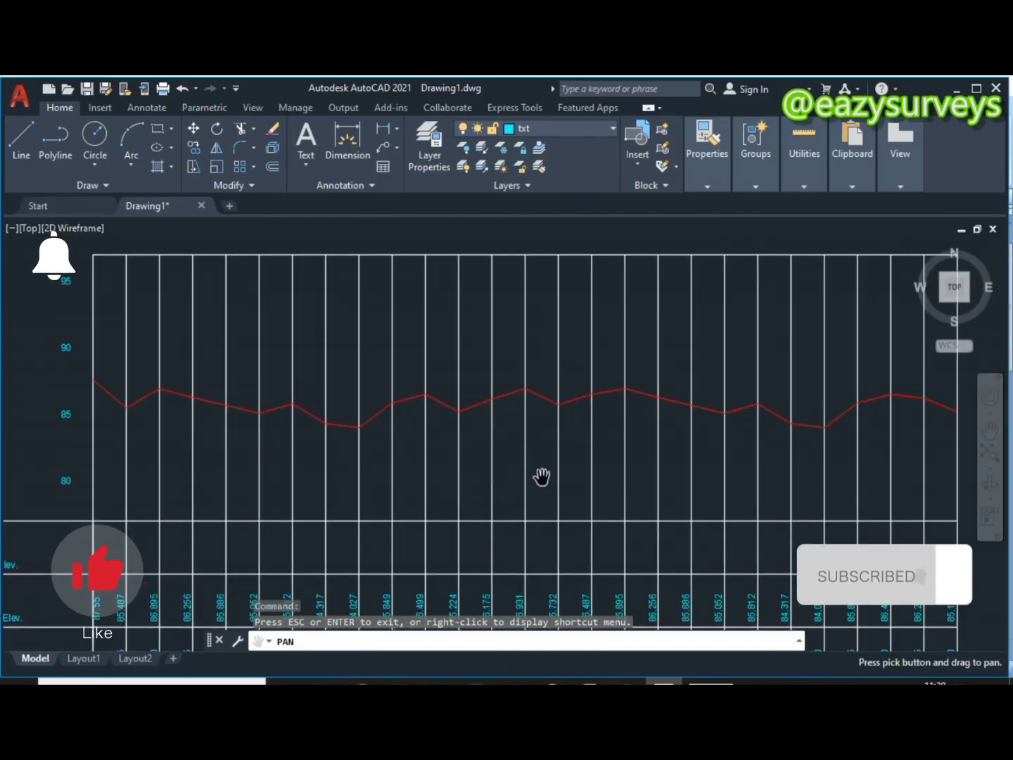